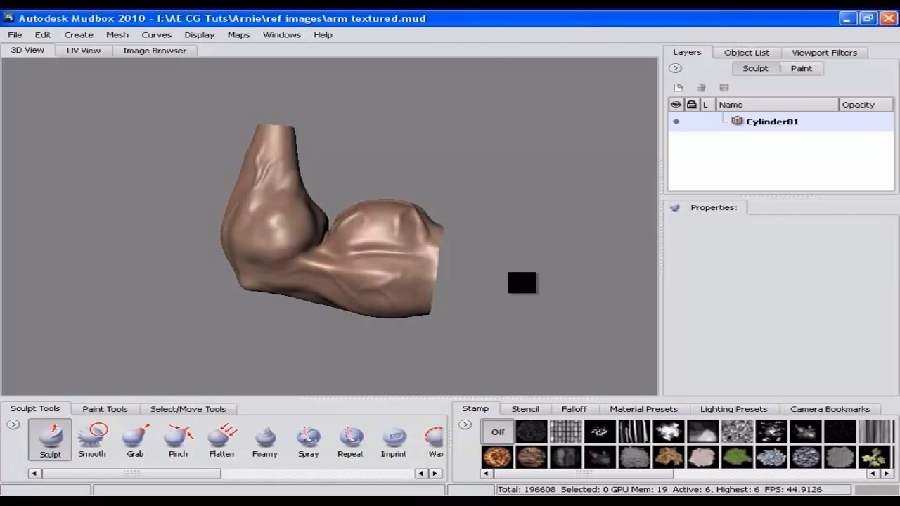
Step: Step the arm mesh down to subdivision level 3
left_click_drag(527, 284, 372, 260, "alt")
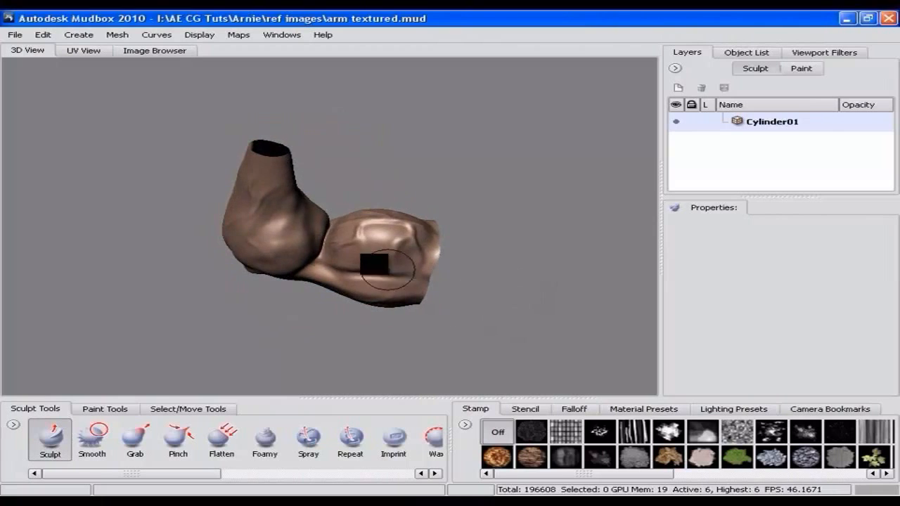
left_click_drag(458, 287, 464, 258, "alt")
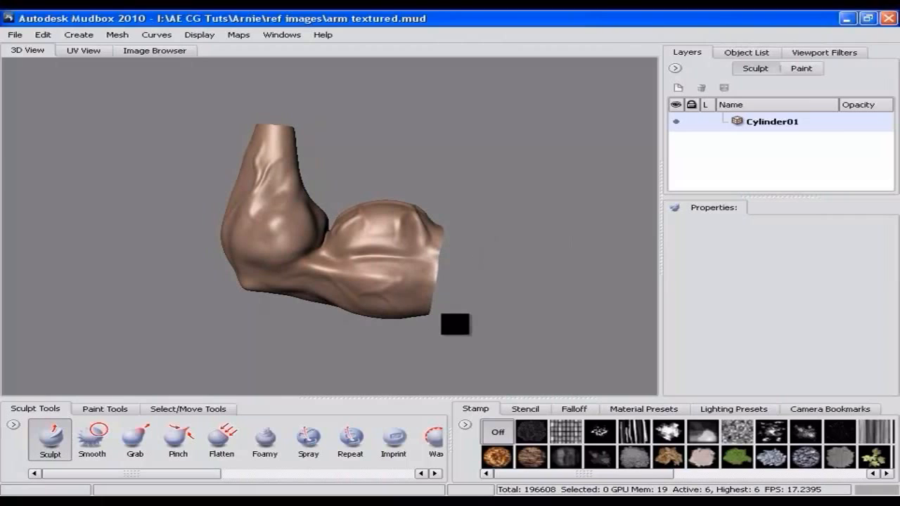
key("Page_Down")
key("Page_Down")
key("Page_Down")
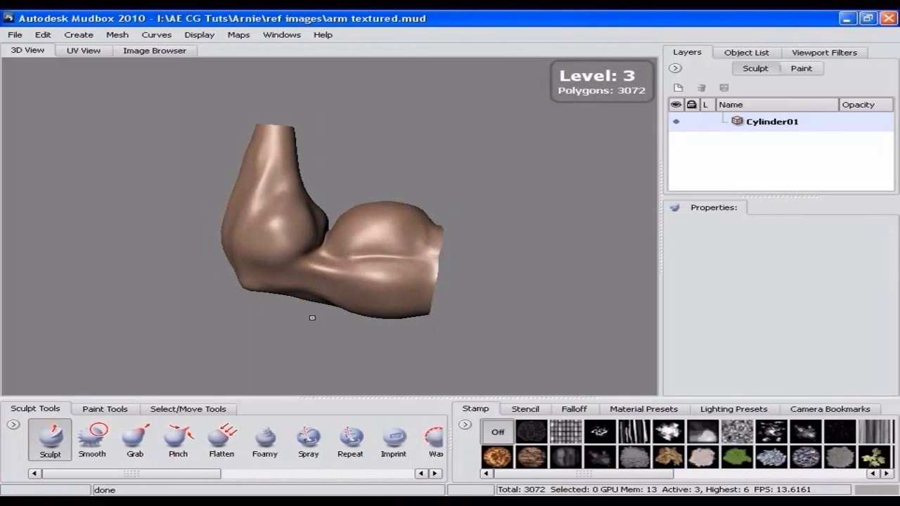
Step: Select the whole arm object and export the selection as an OBJ file named mesh in the ref images folder
left_click(178, 410)
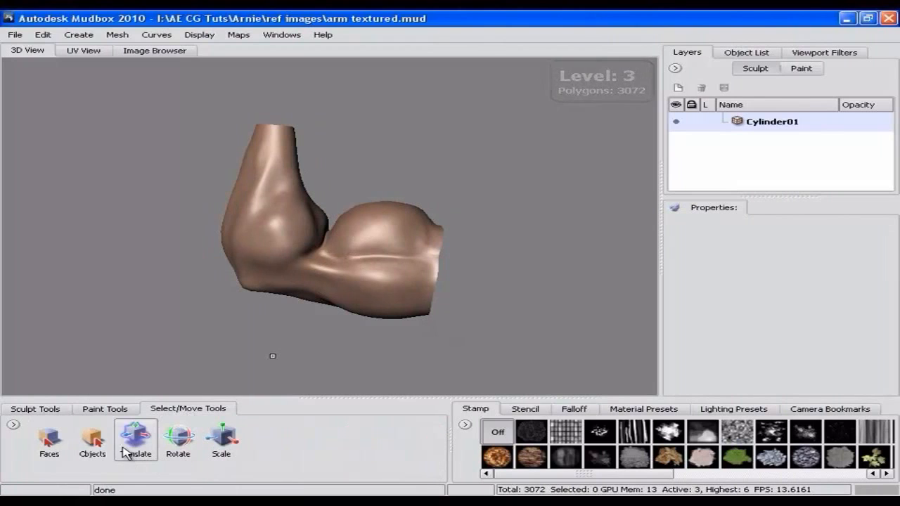
left_click(92, 439)
left_click(392, 242)
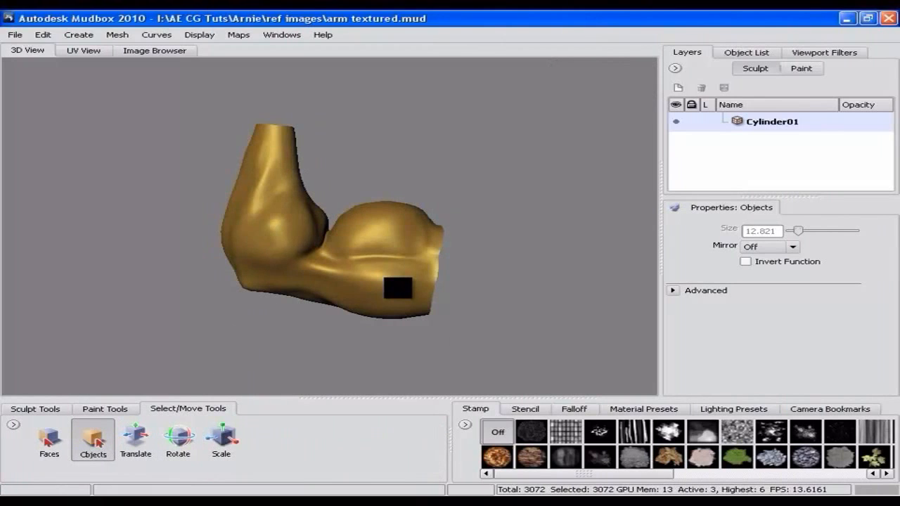
left_click(14, 35)
left_click(65, 183)
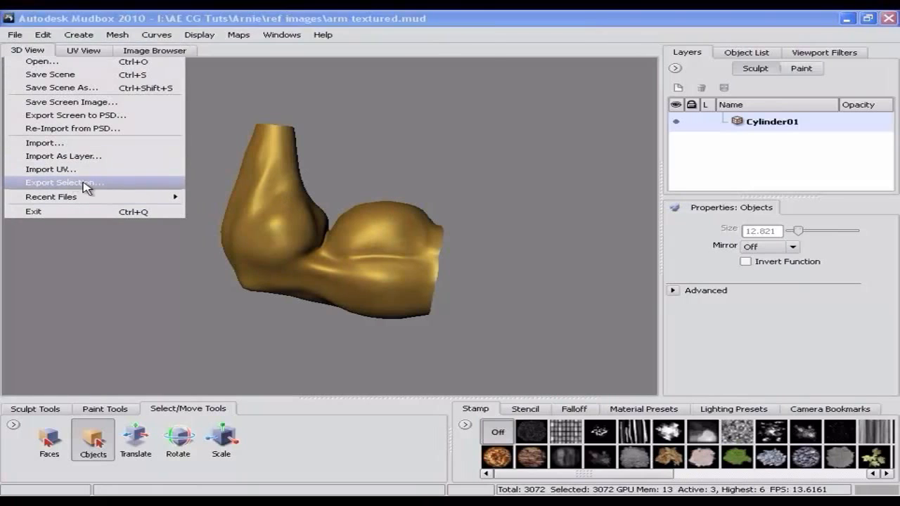
type("mes")
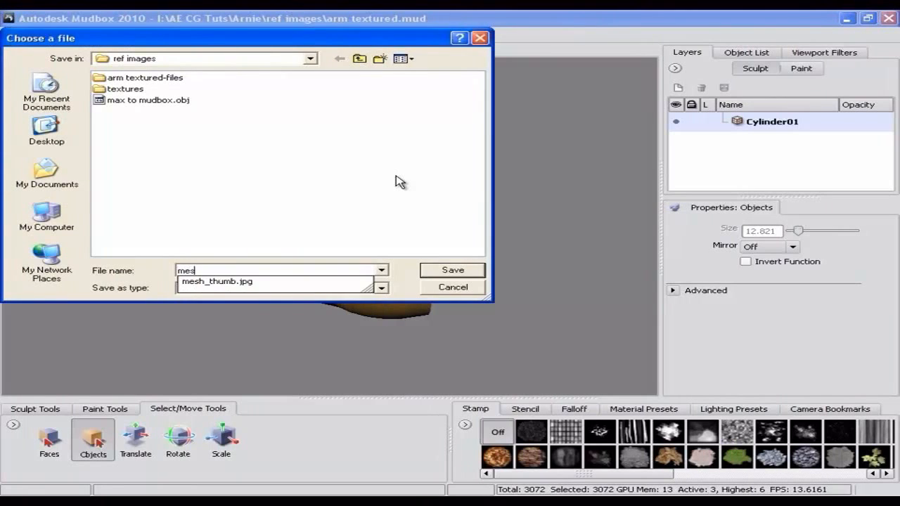
left_click(388, 216)
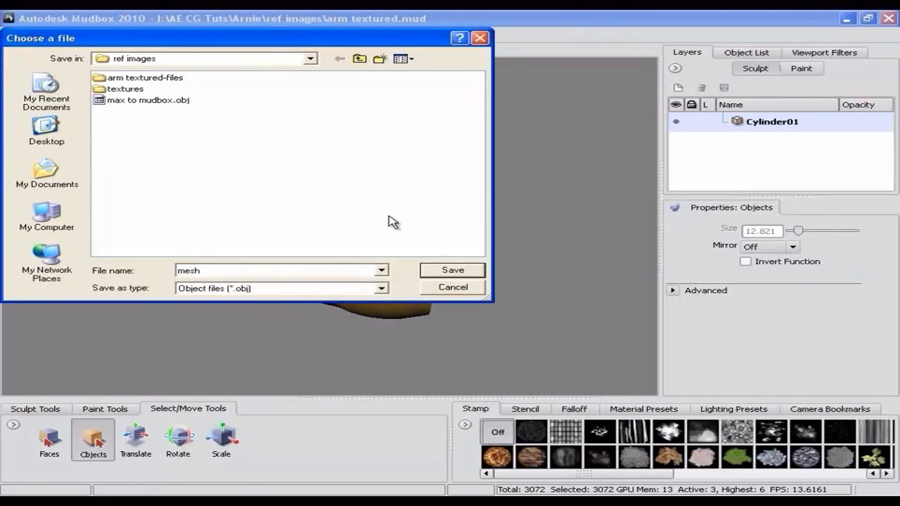
left_click(454, 273)
Step: Switch to 3ds Max and import the mesh OBJ file with the default import options
left_click(570, 295)
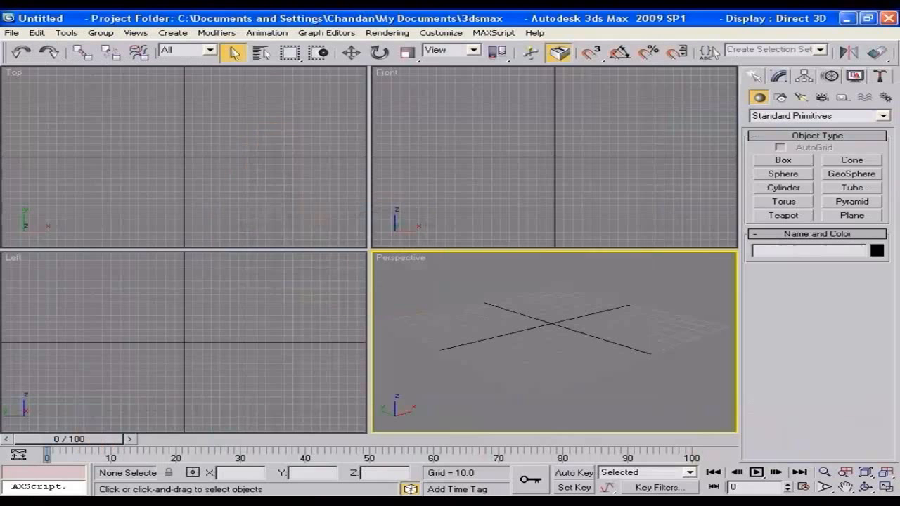
left_click(11, 32)
left_click(67, 268)
double_click(40, 89)
left_click(46, 123)
left_click(325, 206)
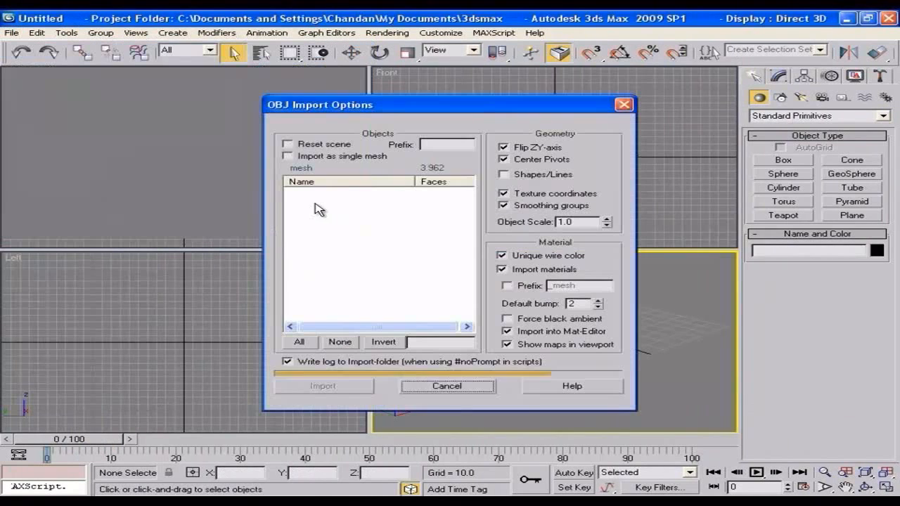
left_click(325, 386)
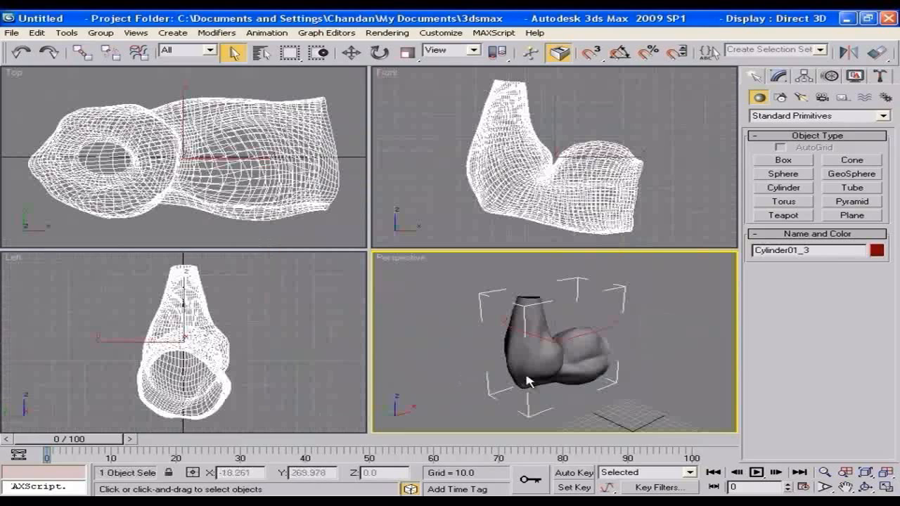
Step: Maximize the perspective view and test-render the imported arm from the side
key("alt+w")
middle_click_drag(612, 372, 536, 328, "alt")
key("shift+q")
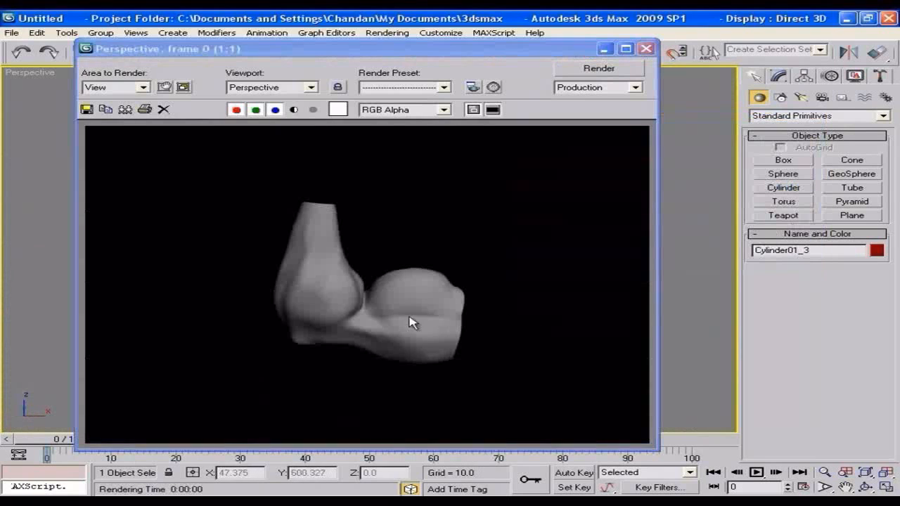
left_click(646, 49)
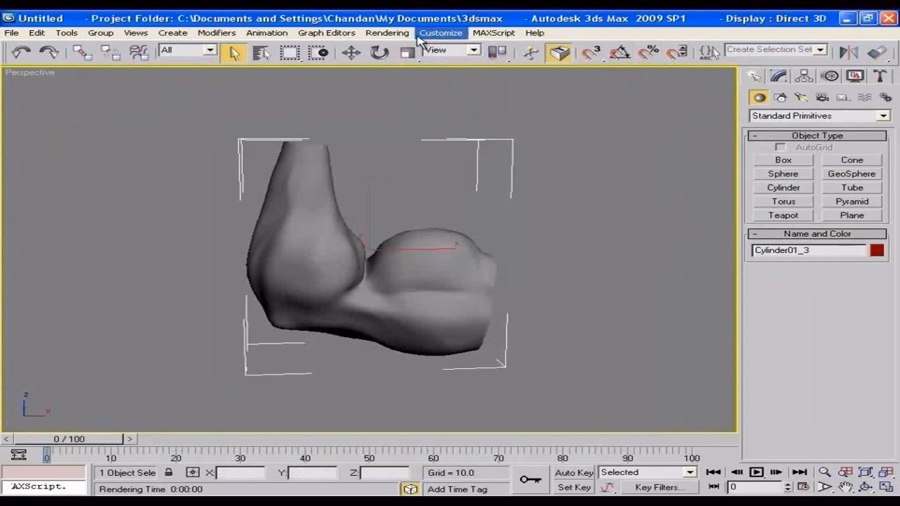
Step: Change the environment background color to light grey and test-render the arm again
left_click(375, 36)
left_click(383, 131)
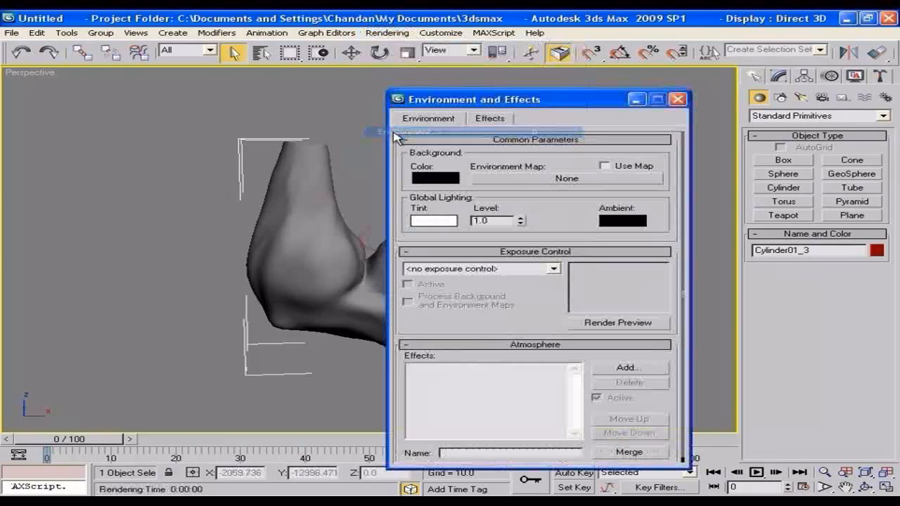
left_click(436, 181)
left_click_drag(512, 137, 514, 163)
left_click(644, 205)
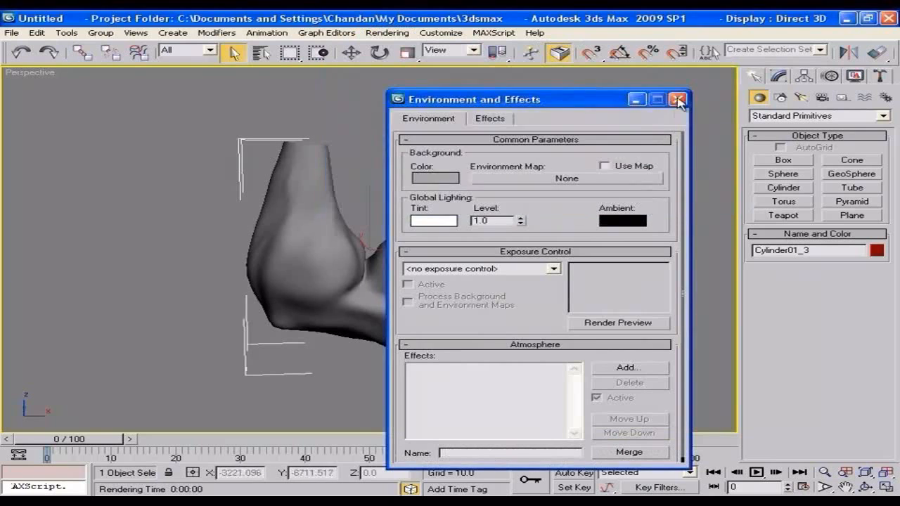
left_click(686, 94)
key("shift+q")
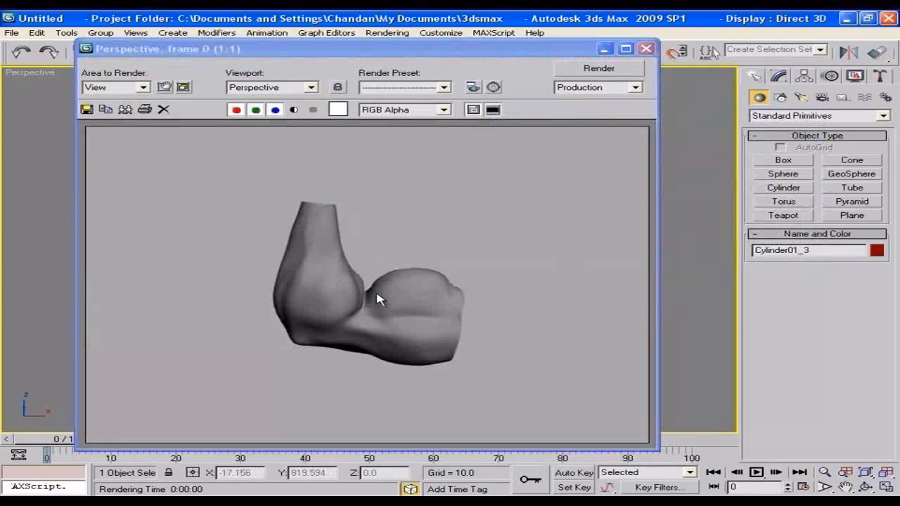
left_click(645, 48)
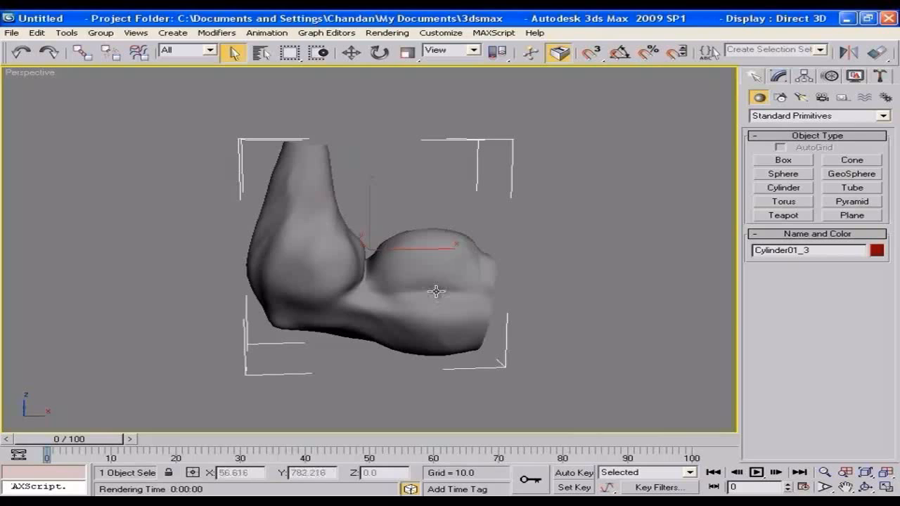
Step: Change the first sample material from Standard to Architectural in the Material Editor
key("m")
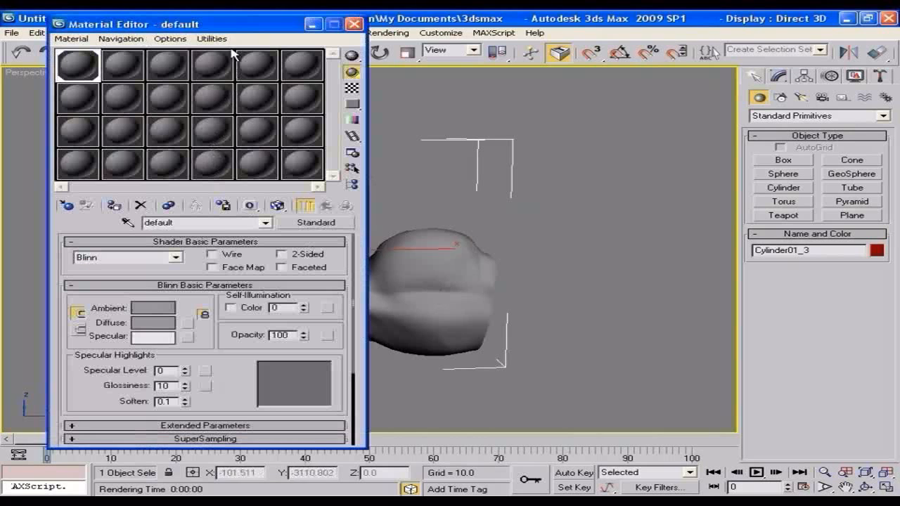
left_click_drag(237, 26, 204, 23)
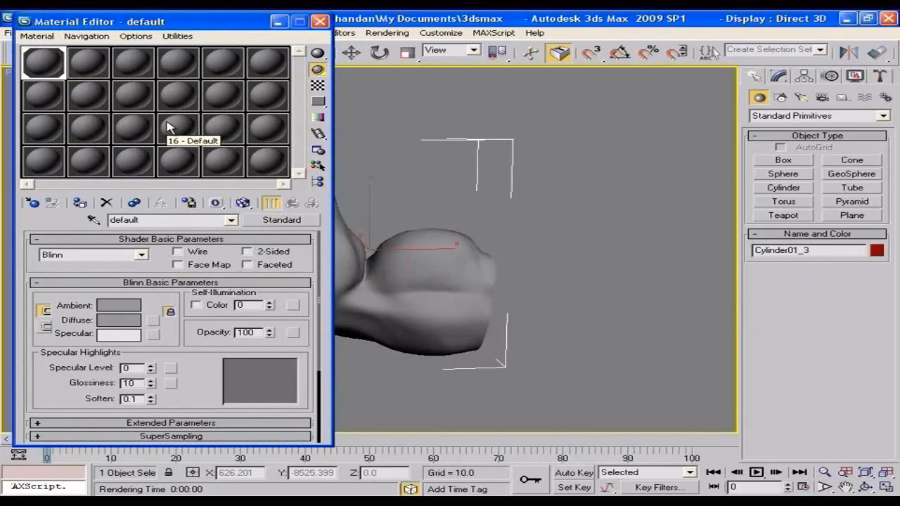
left_click(272, 220)
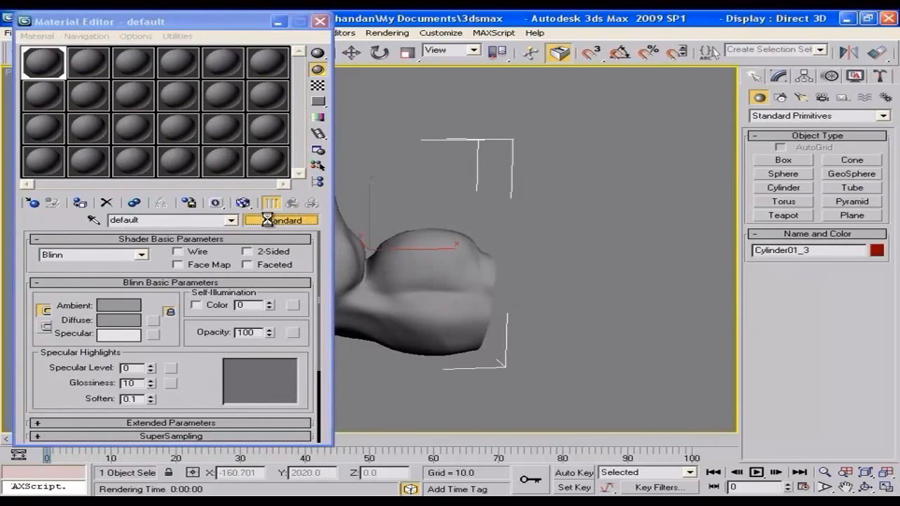
double_click(554, 86)
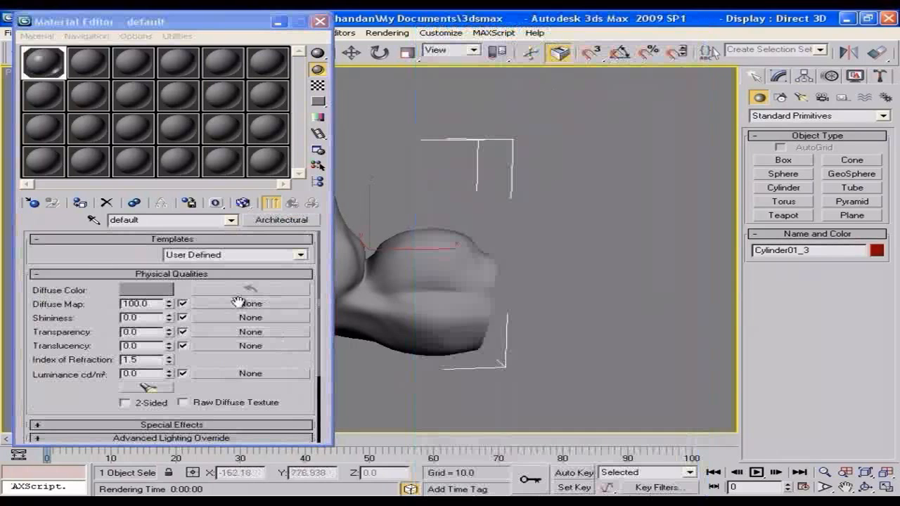
Step: Load skin diffuse.png as a bitmap in the material's diffuse map and show the texture in the viewport
left_click(277, 308)
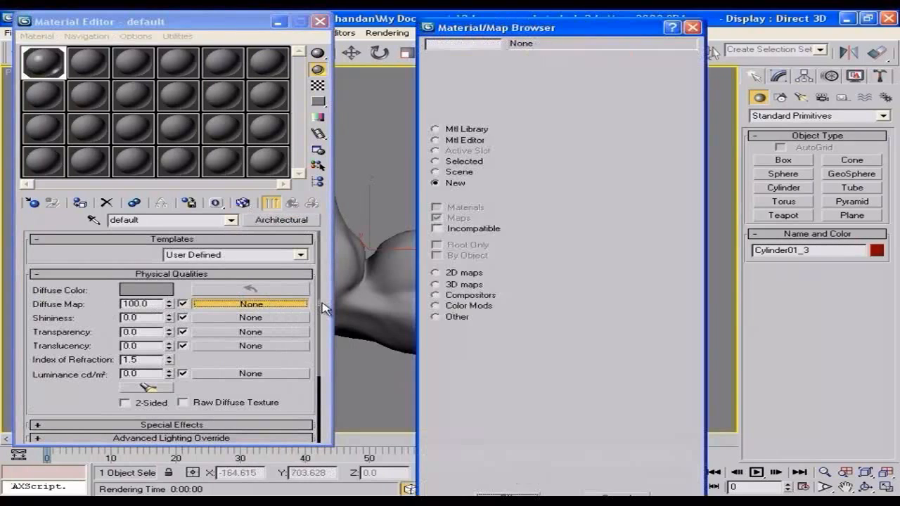
left_click(545, 76)
double_click(546, 75)
left_click(284, 75)
left_click(282, 91)
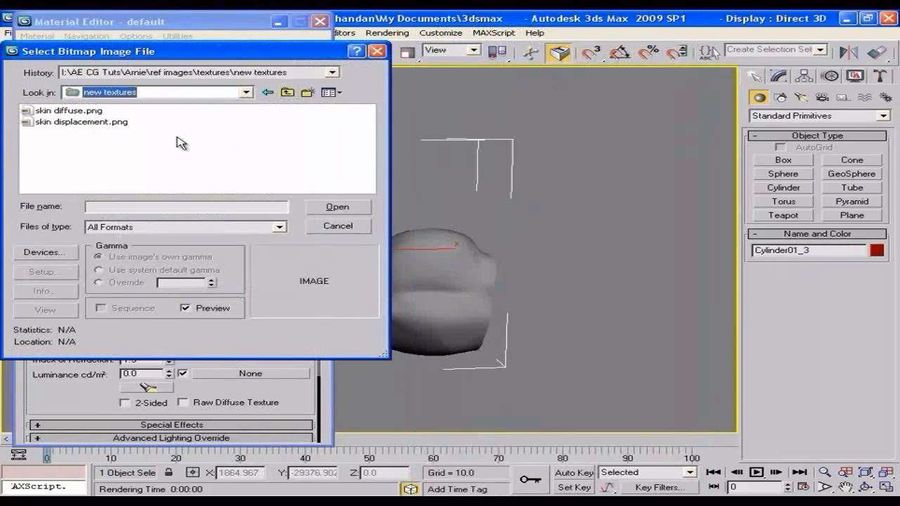
left_click(67, 111)
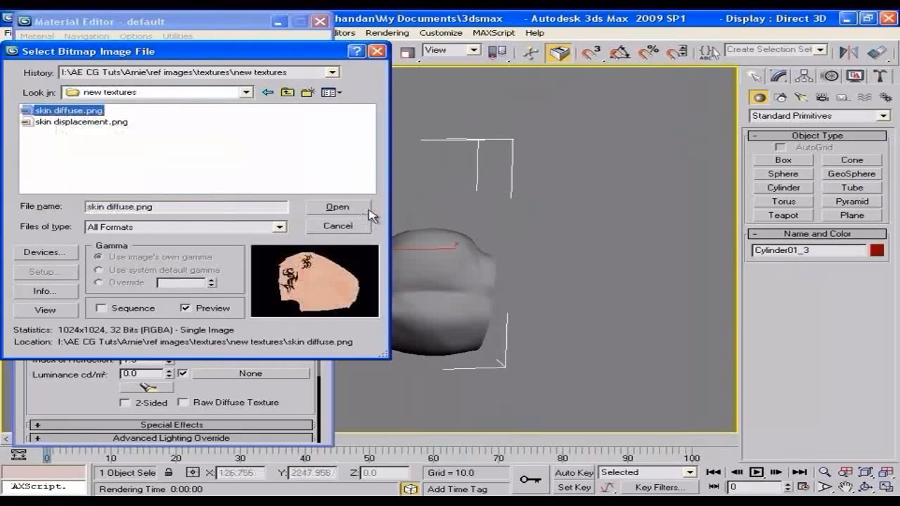
left_click(338, 207)
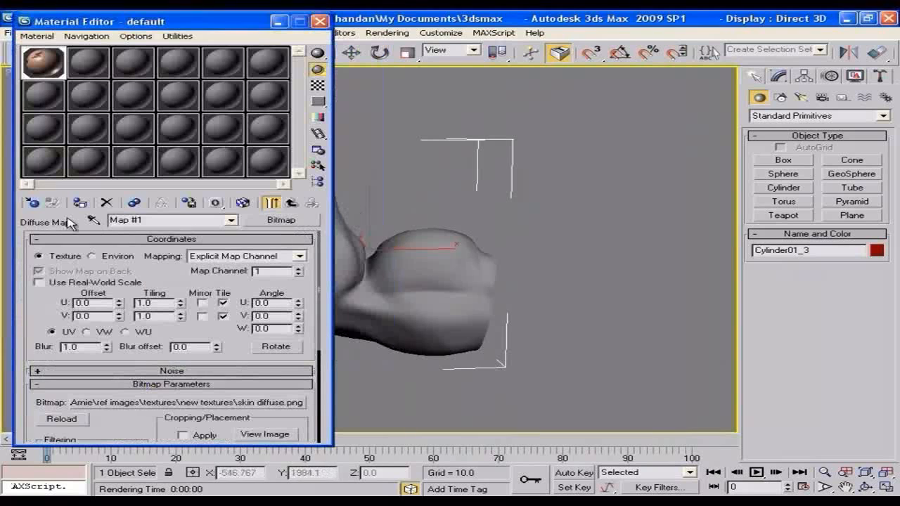
left_click(244, 203)
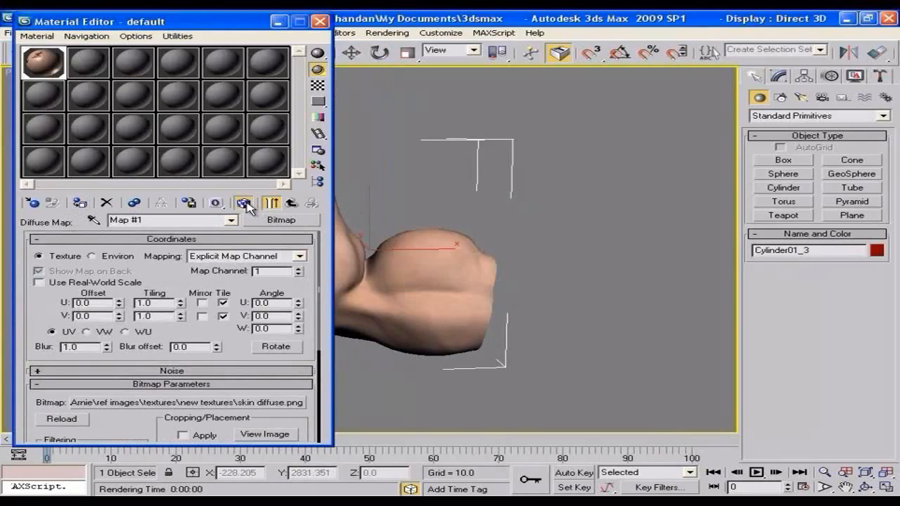
Step: Test-render the textured arm from the side and again from an angle showing its open end
key("shift+q")
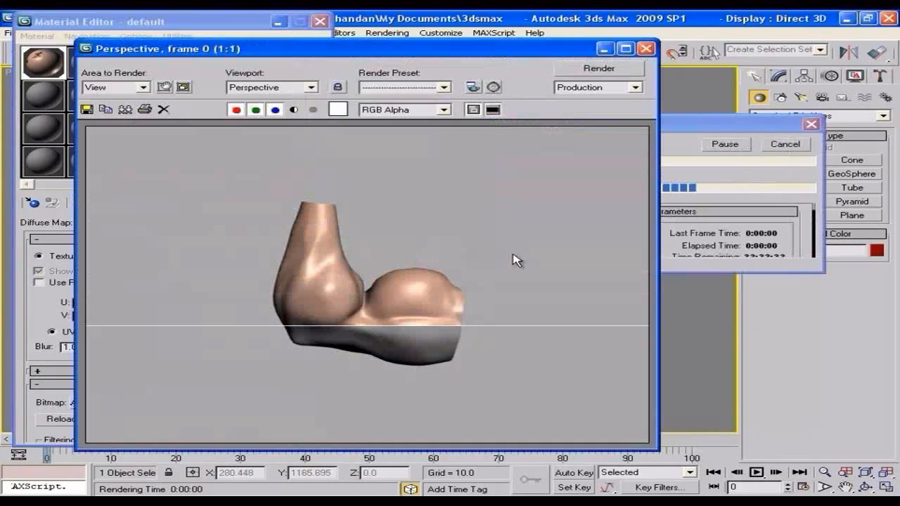
left_click(645, 48)
middle_click_drag(612, 279, 533, 307, "alt")
key("shift+q")
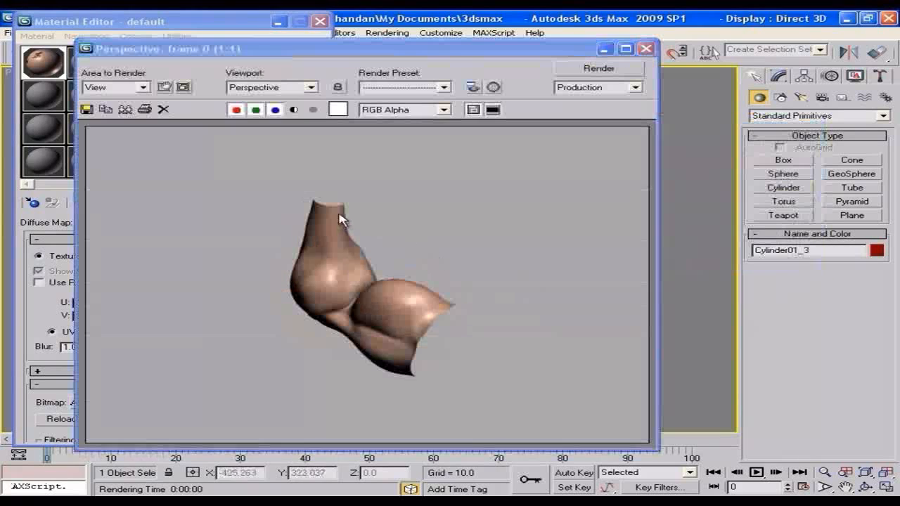
left_click(646, 48)
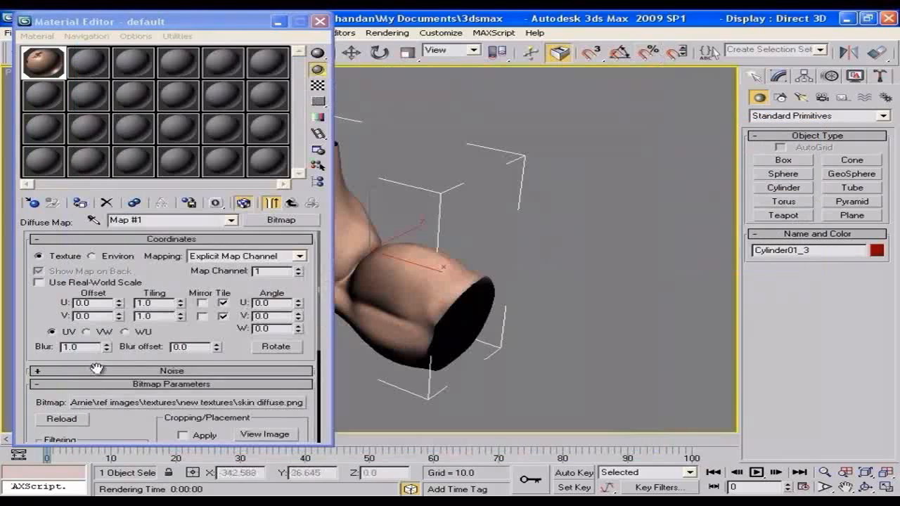
Step: Make the Architectural material 2-sided and render the arm to check its open ends
left_click(289, 204)
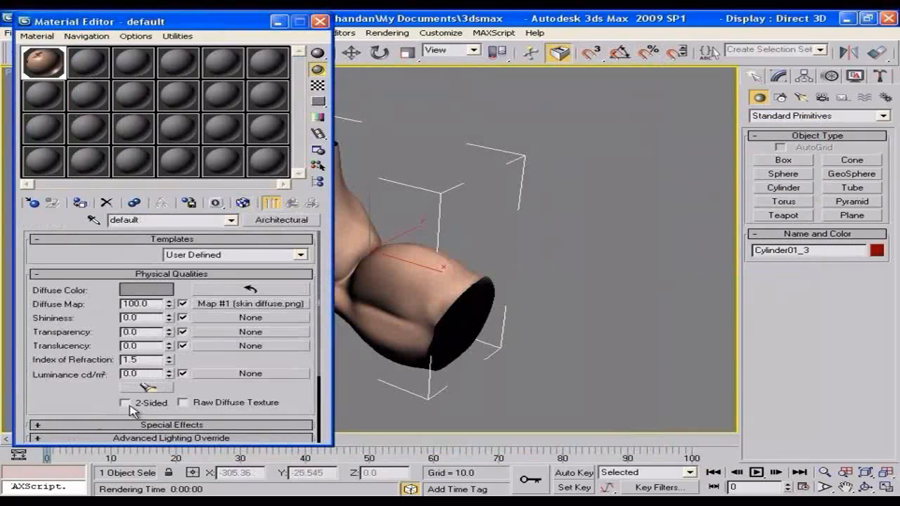
key("shift+q")
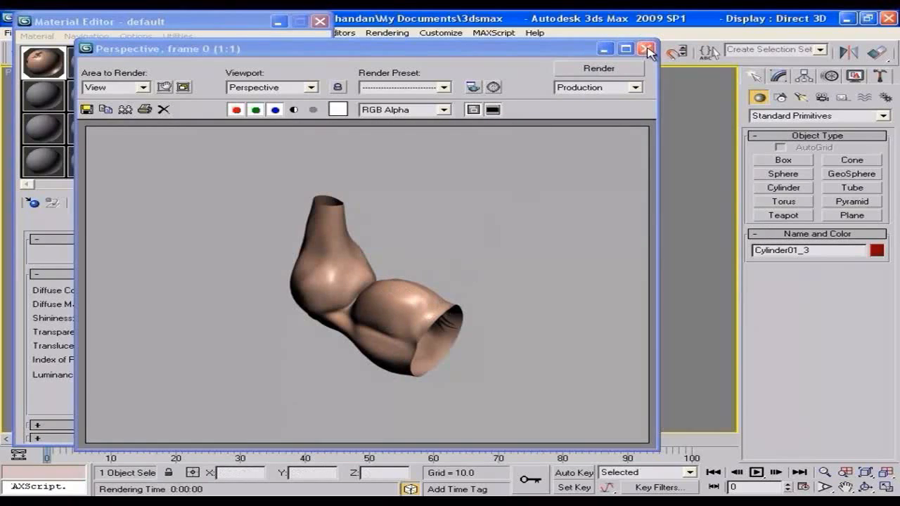
left_click(603, 50)
Step: Assign a Normal Bump map to the Bump slot in the Architectural material's Special Effects
middle_click_drag(593, 275, 653, 280, "alt")
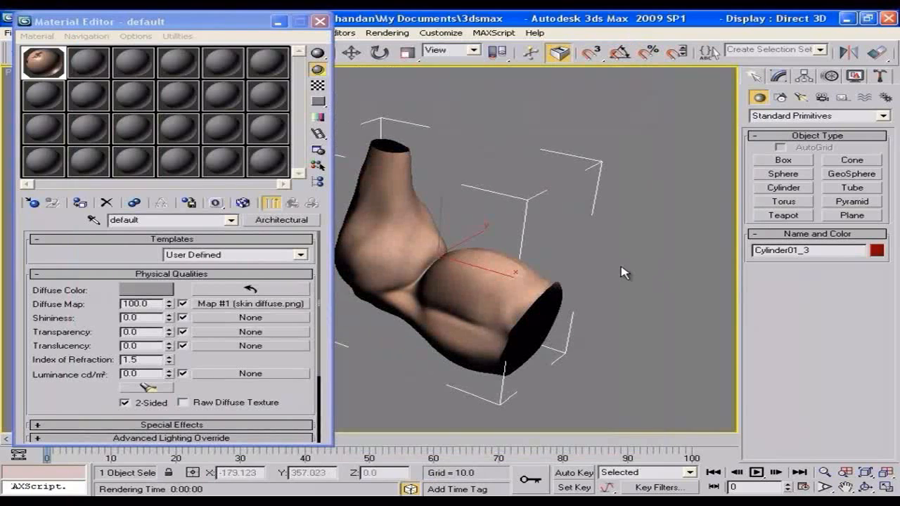
middle_click_drag(568, 298, 534, 302, "alt")
left_click_drag(264, 387, 266, 279)
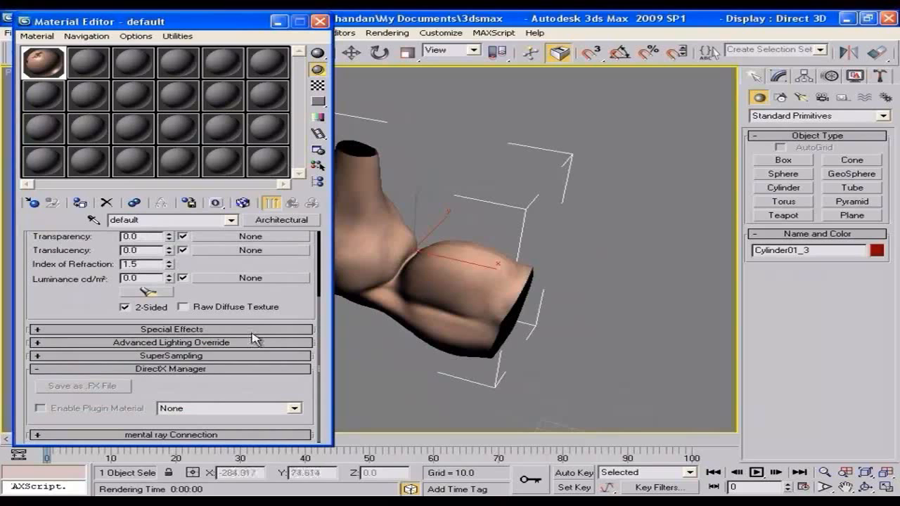
left_click(211, 329)
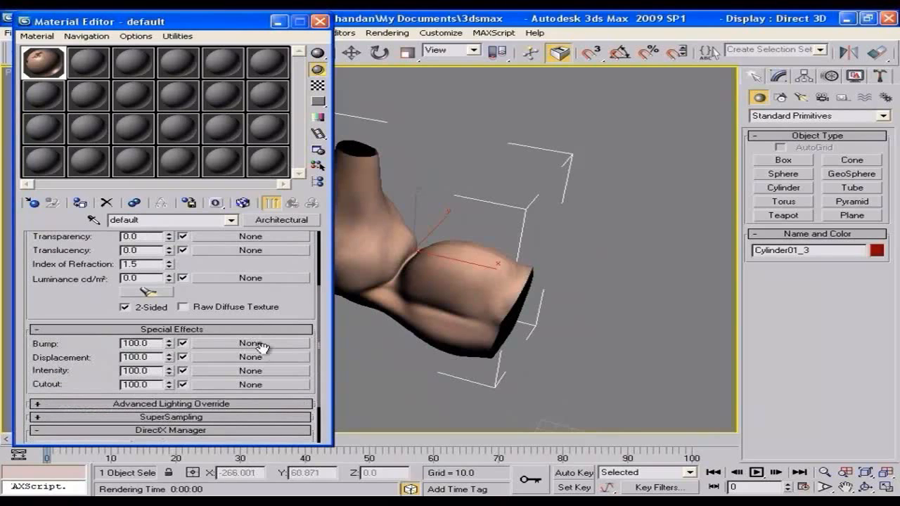
left_click(267, 344)
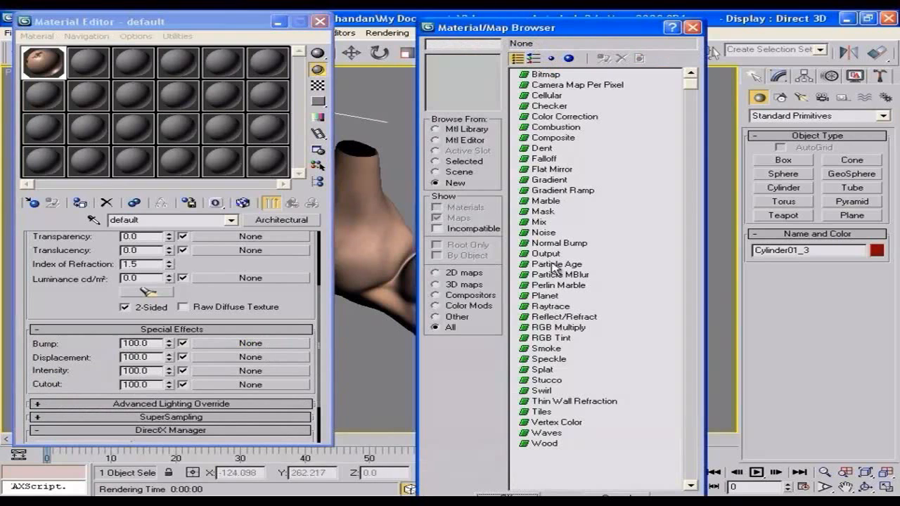
double_click(552, 244)
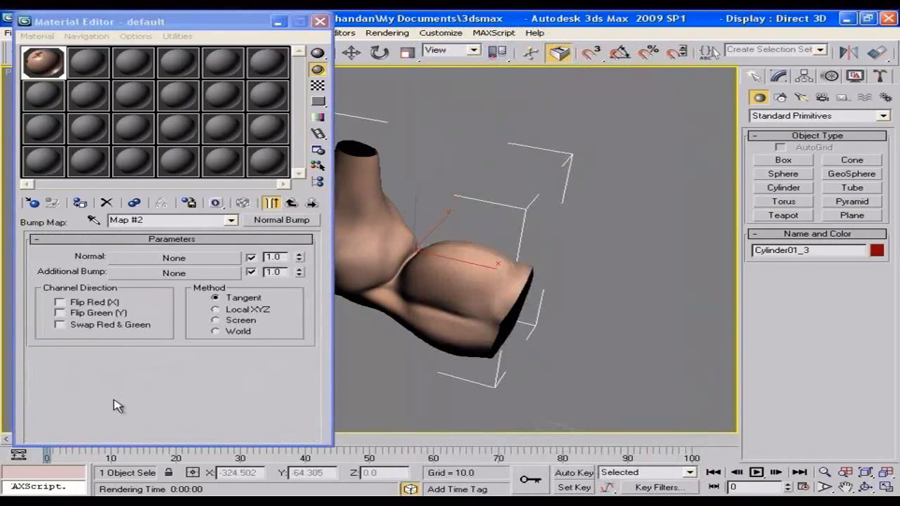
Step: Load skin displacement.png as a bitmap in the Normal Bump map's Additional Bump slot
left_click(140, 275)
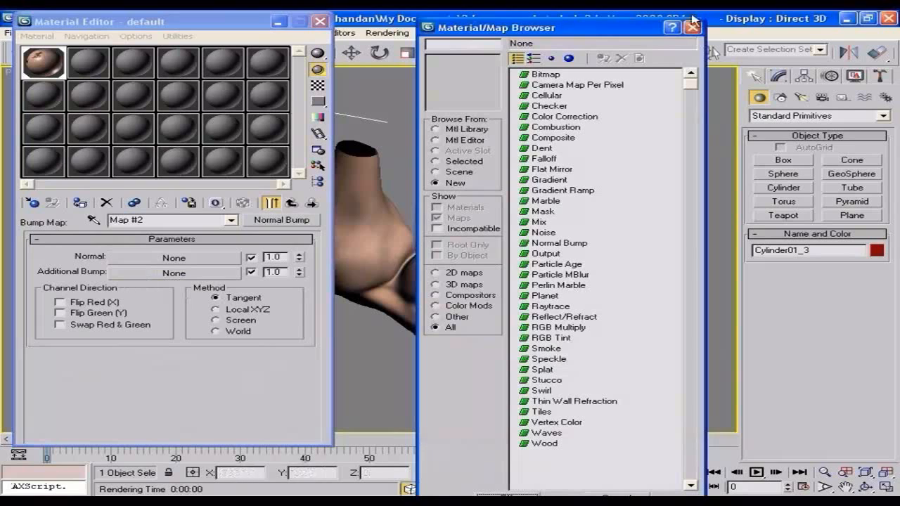
double_click(543, 76)
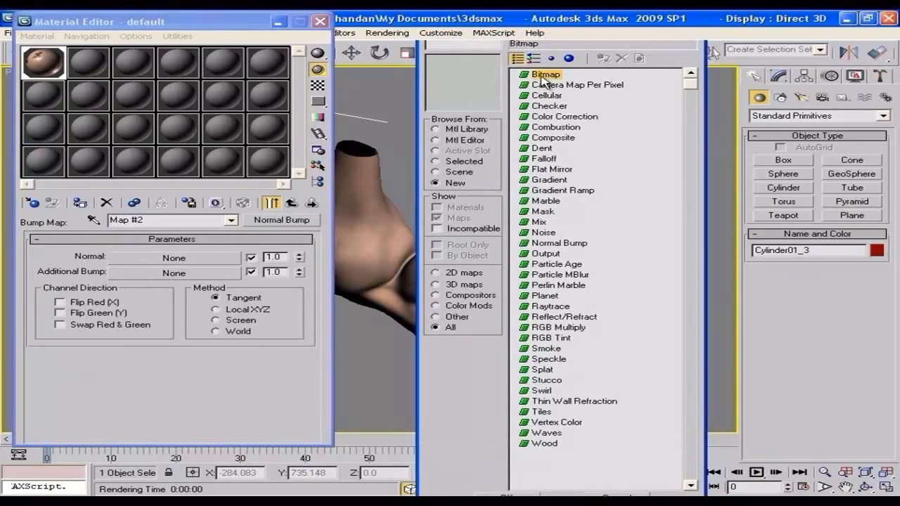
left_click(77, 123)
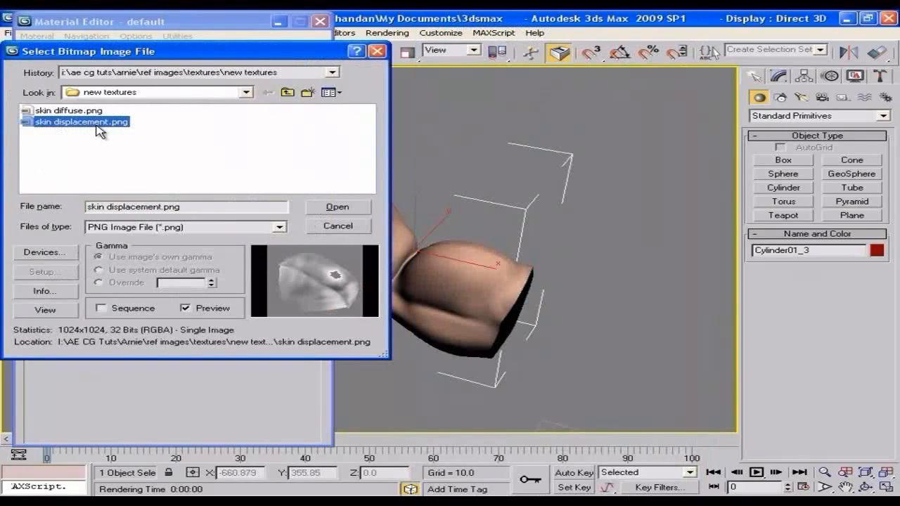
left_click(339, 207)
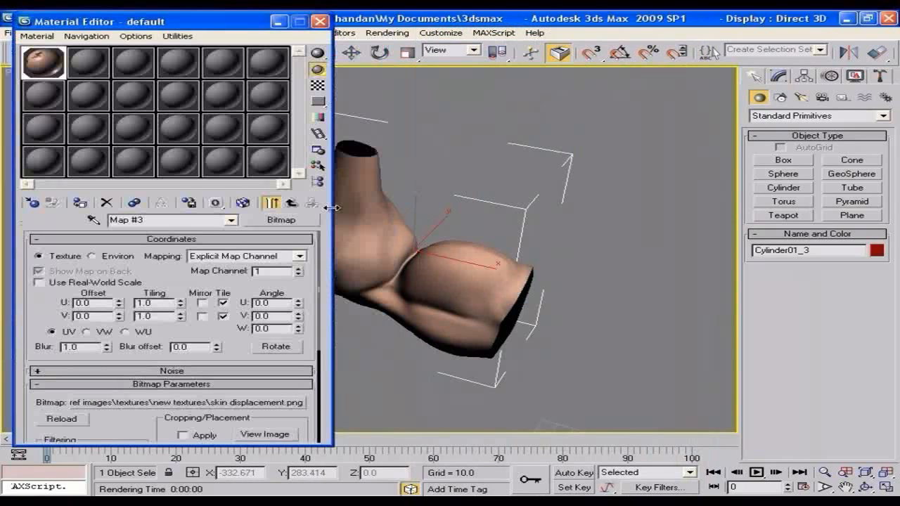
left_click(291, 202)
Step: Test-render the arm with the bump map, and inspect the skin displacement.png image for flaws
key("shift+q")
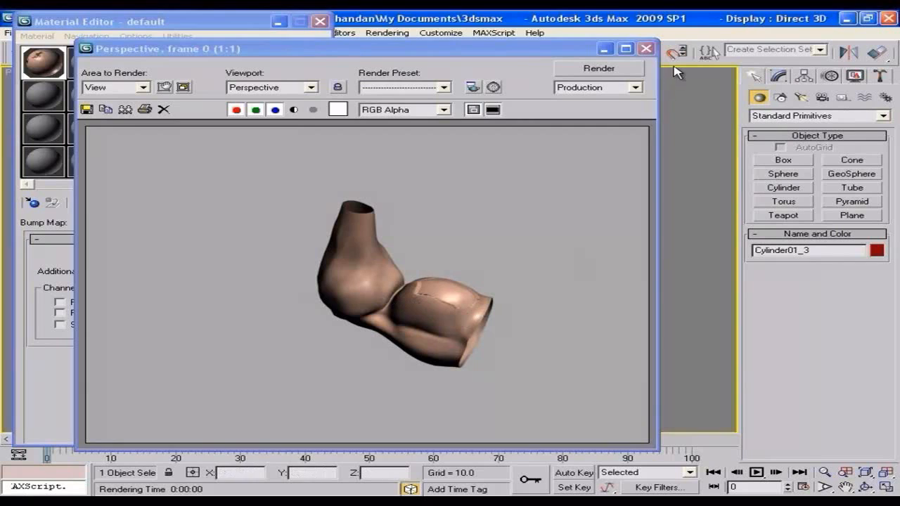
left_click(645, 49)
left_click(211, 274)
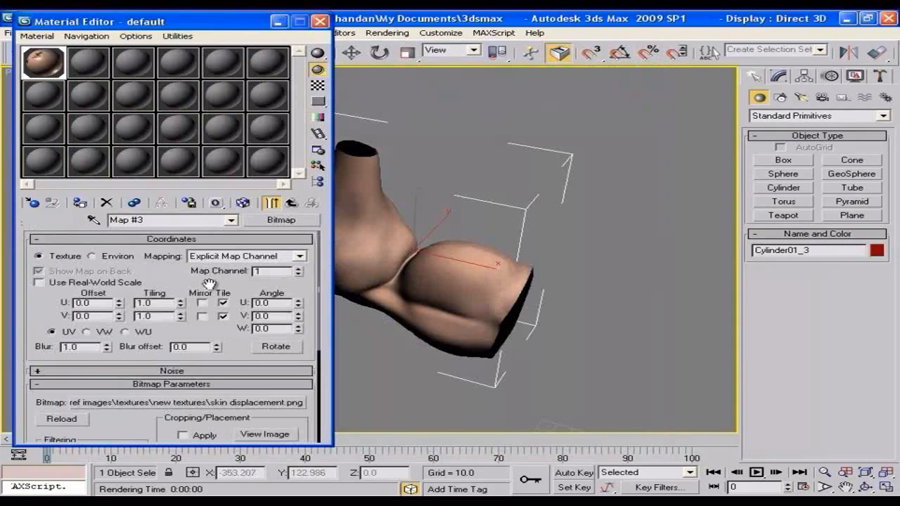
left_click(266, 434)
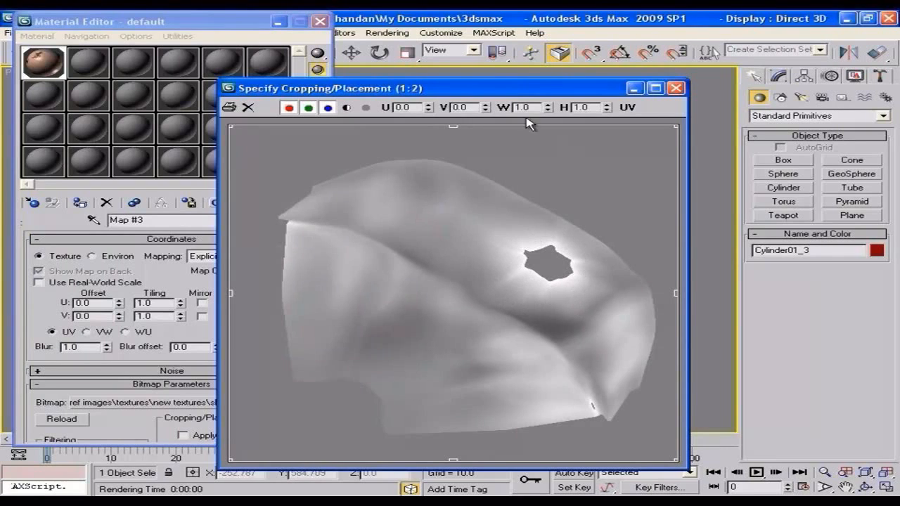
left_click_drag(526, 92, 518, 72)
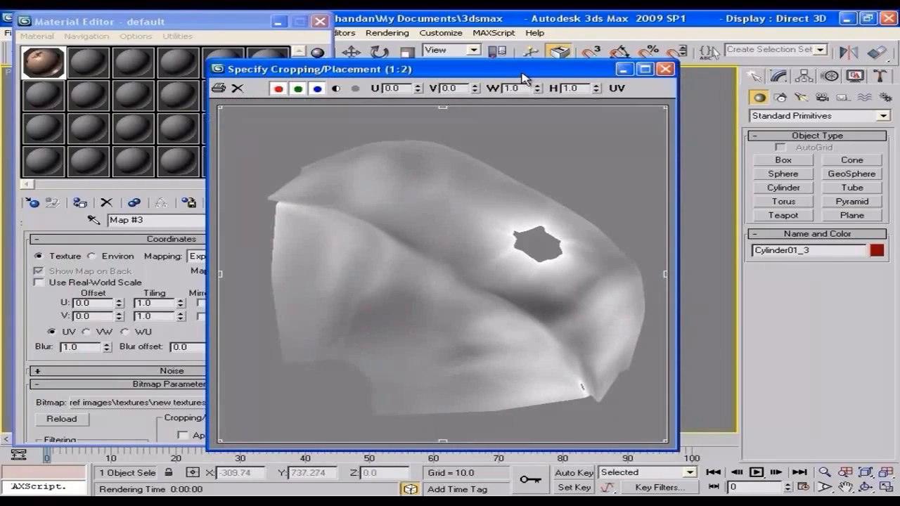
left_click(664, 69)
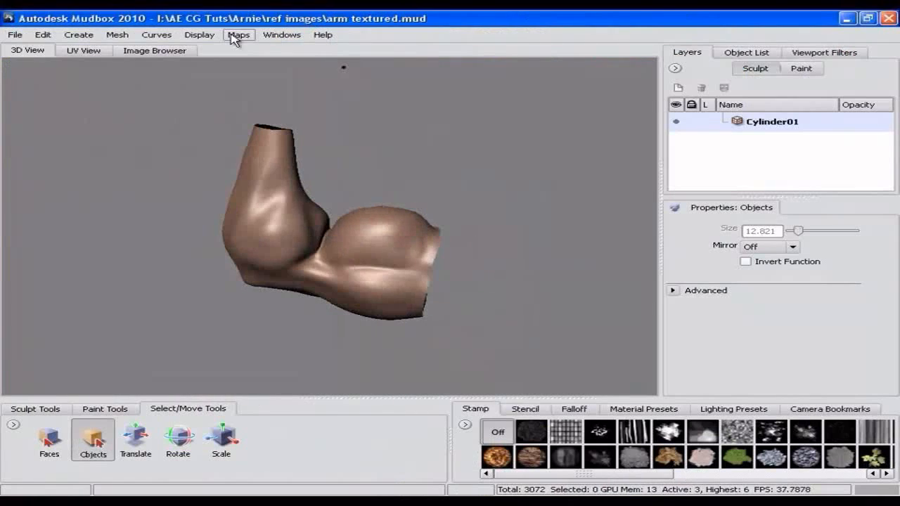
Step: Switch to Mudbox, open the texture map extraction My Extraction Operation 1, and set its search distance to 20
left_click(235, 35)
mouse_move(402, 48)
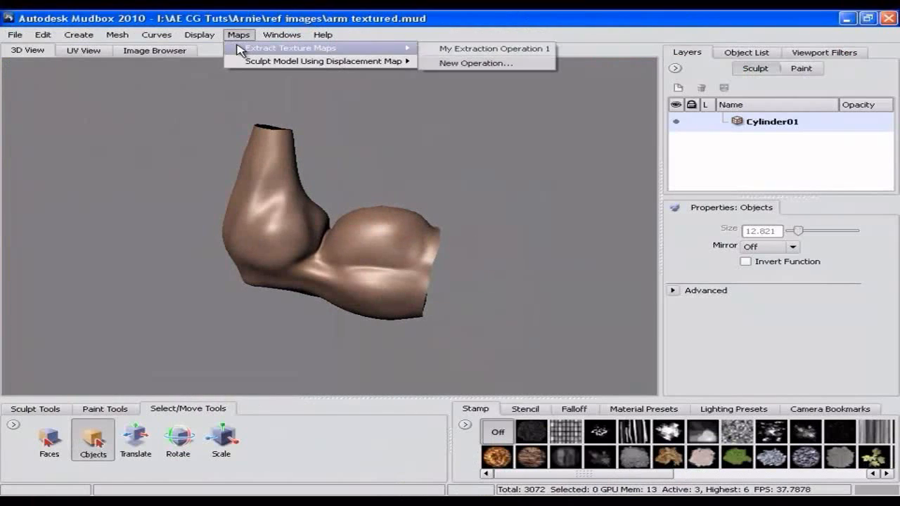
left_click(436, 49)
left_click(358, 228)
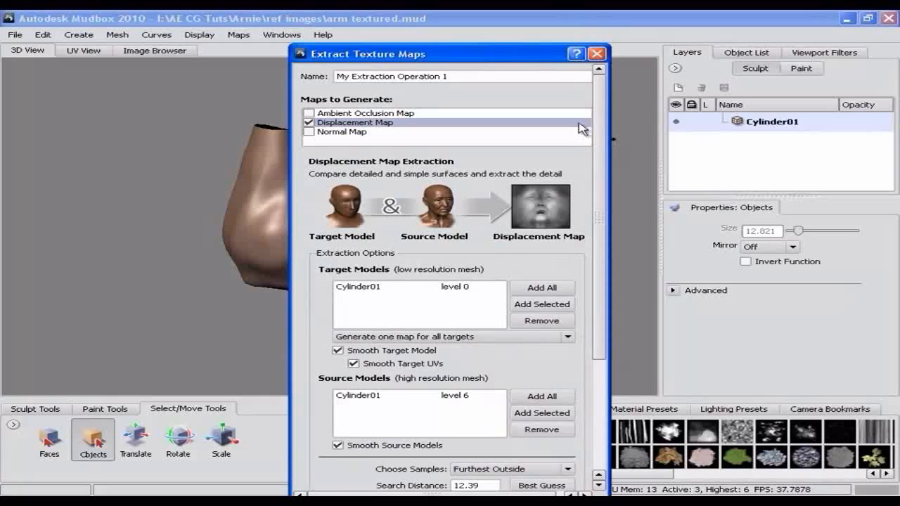
left_click_drag(520, 58, 517, 42)
left_click_drag(596, 208, 597, 317)
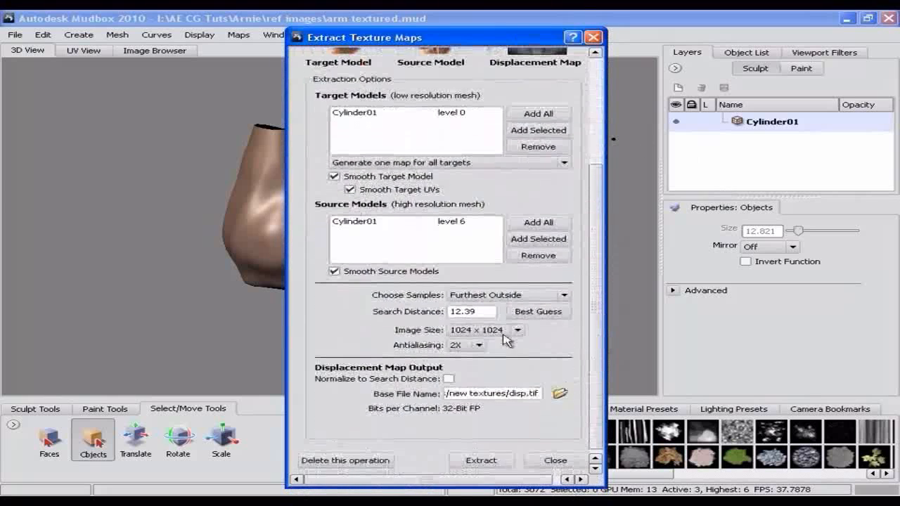
left_click_drag(475, 313, 448, 314)
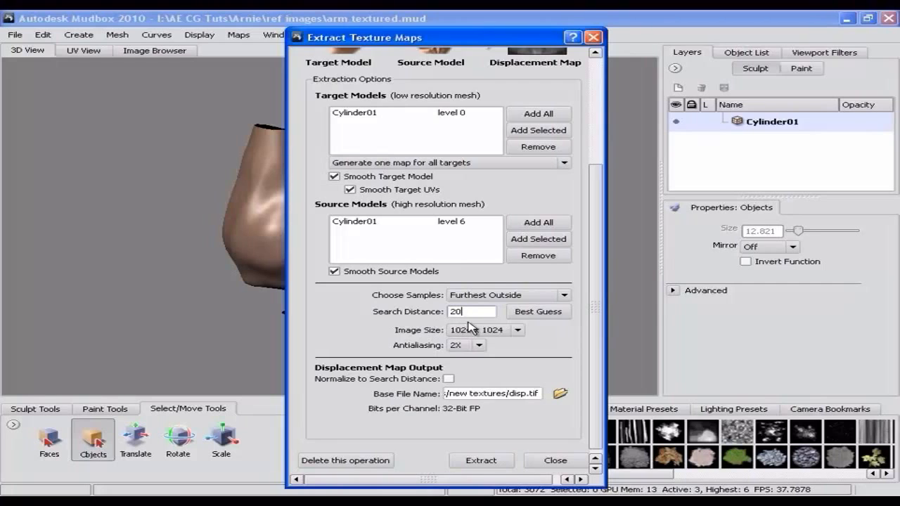
Step: Set the displacement output to disp.png as 8-bit RGBA PNG in the new textures folder and extract the map
left_click(560, 394)
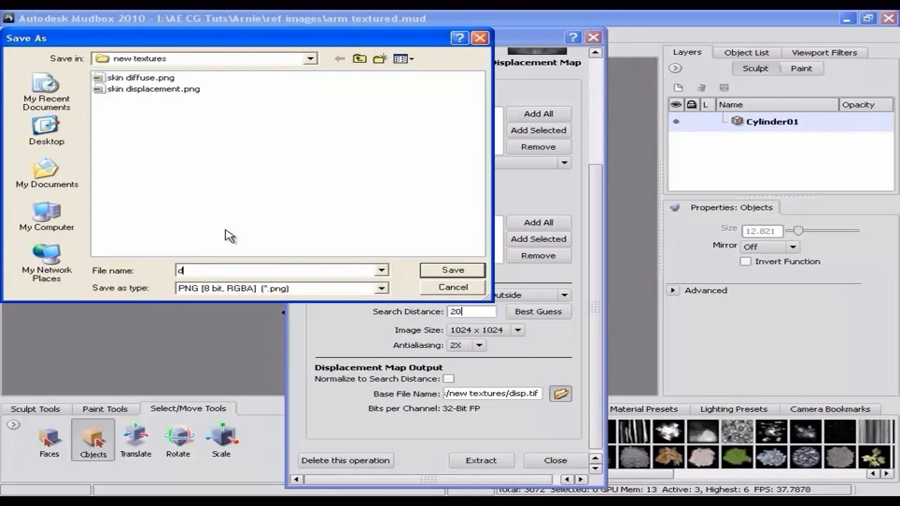
left_click(443, 275)
left_click(481, 461)
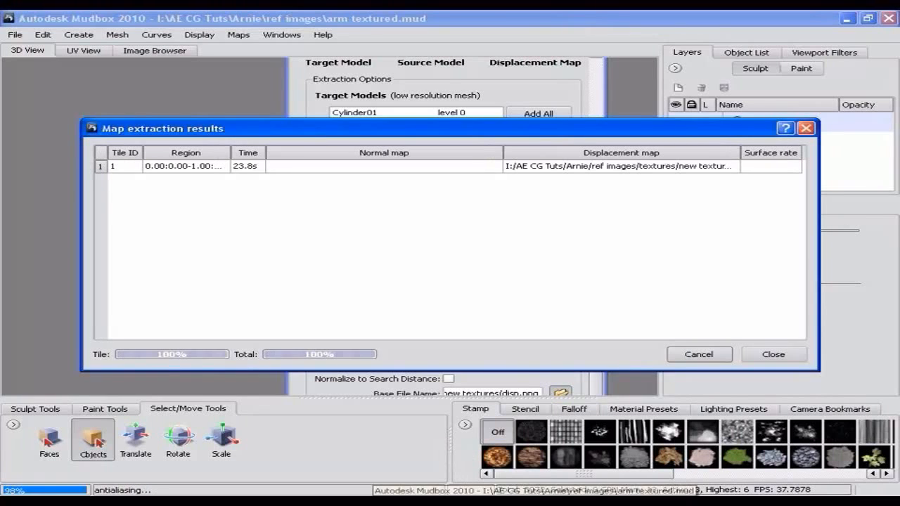
left_click(473, 270)
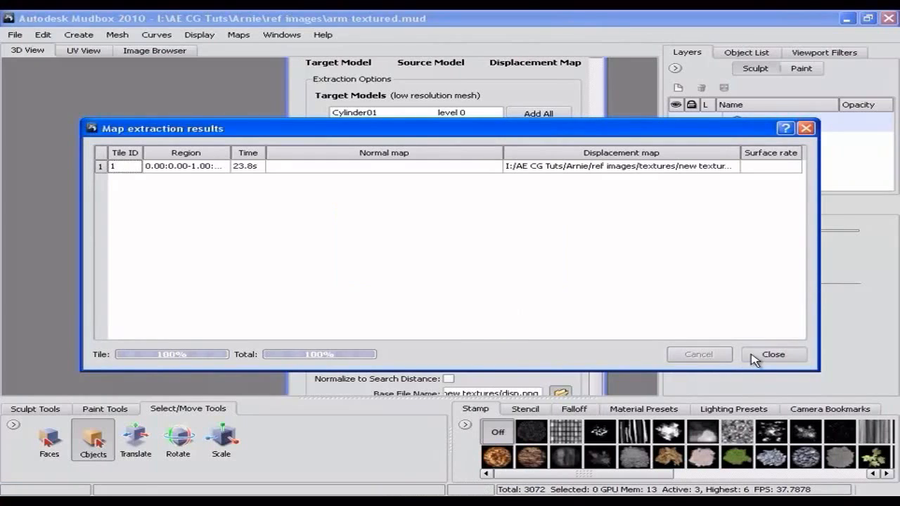
left_click(773, 354)
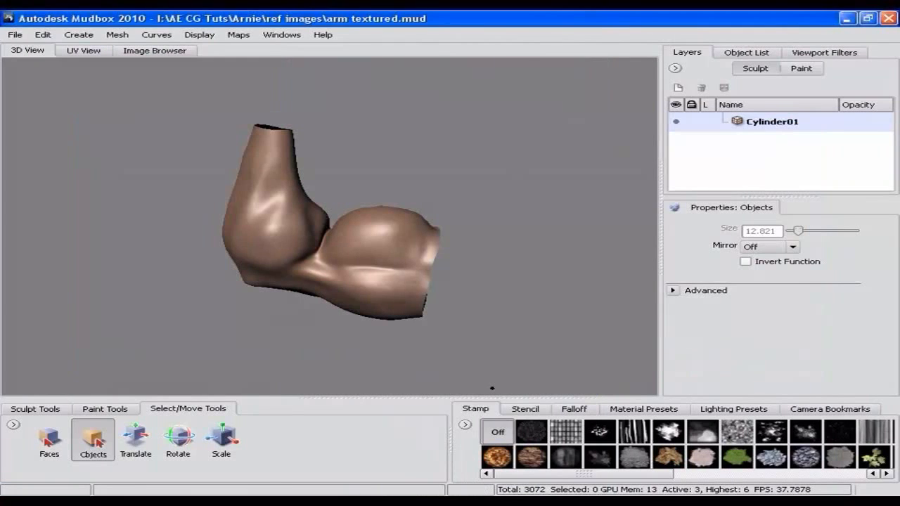
Step: Switch to 3ds Max and replace the additional bump's bitmap with disp.png from the new textures folder
key("alt+Tab")
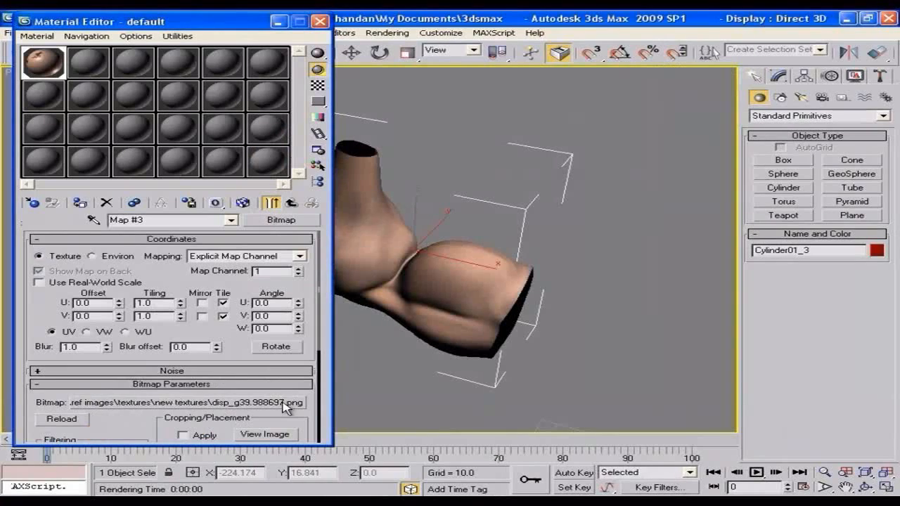
left_click(285, 406)
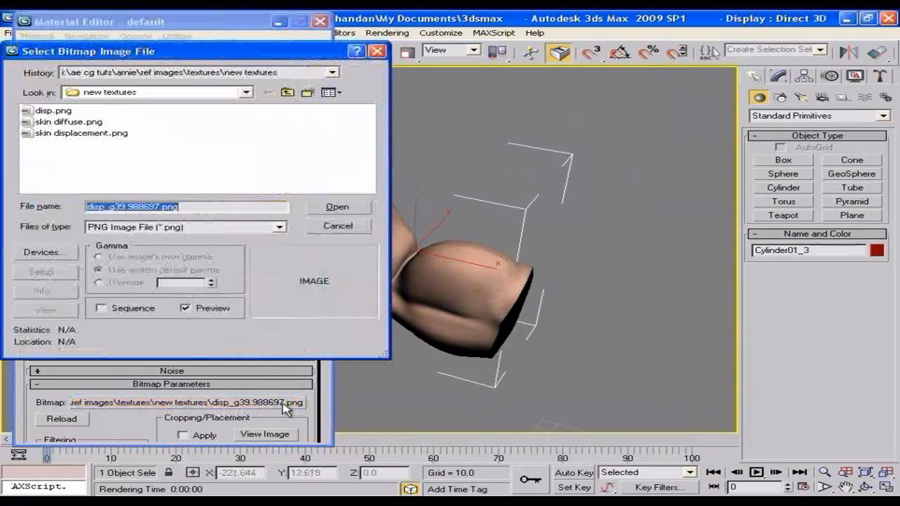
left_click(56, 111)
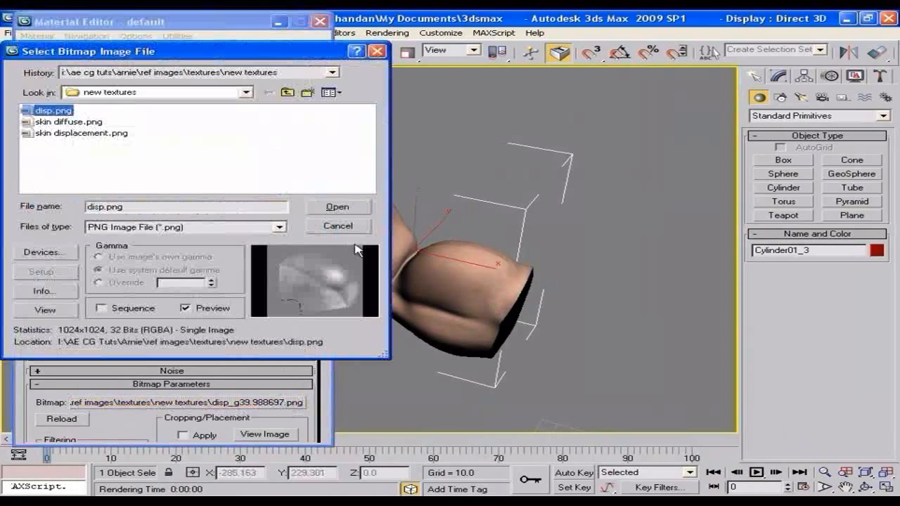
left_click(339, 208)
Step: Inspect the disp.png image and test-render the arm with the new bump bitmap
left_click(265, 435)
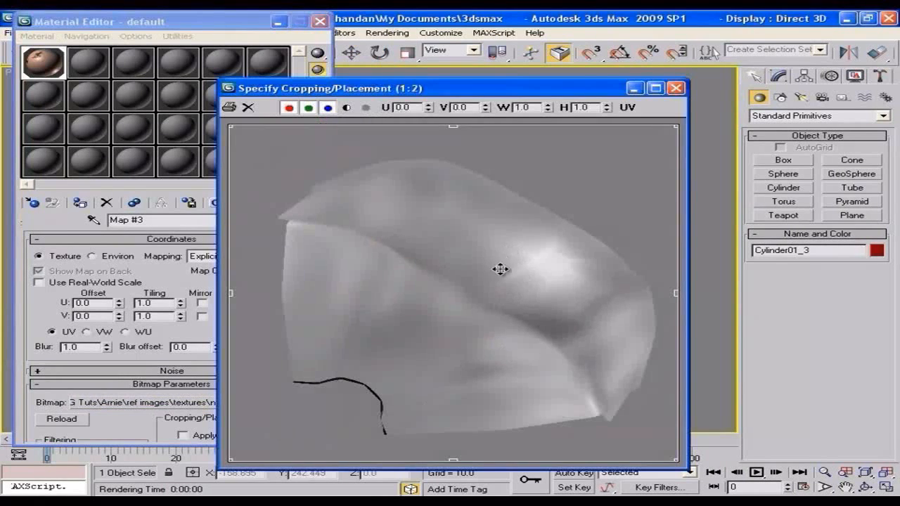
left_click(675, 89)
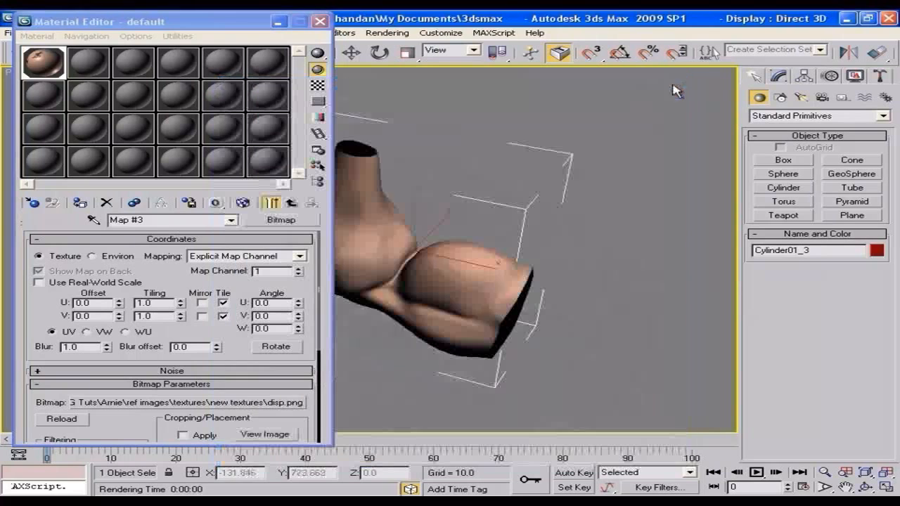
key("shift+q")
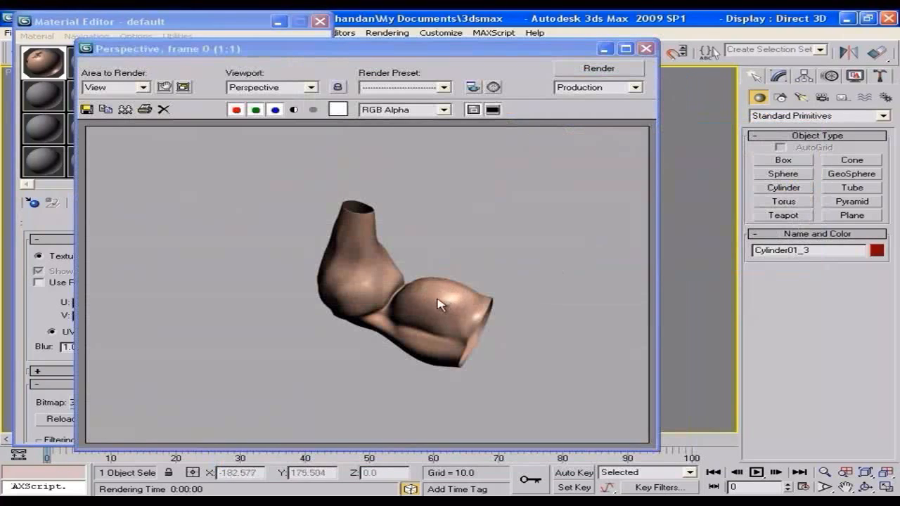
left_click(645, 49)
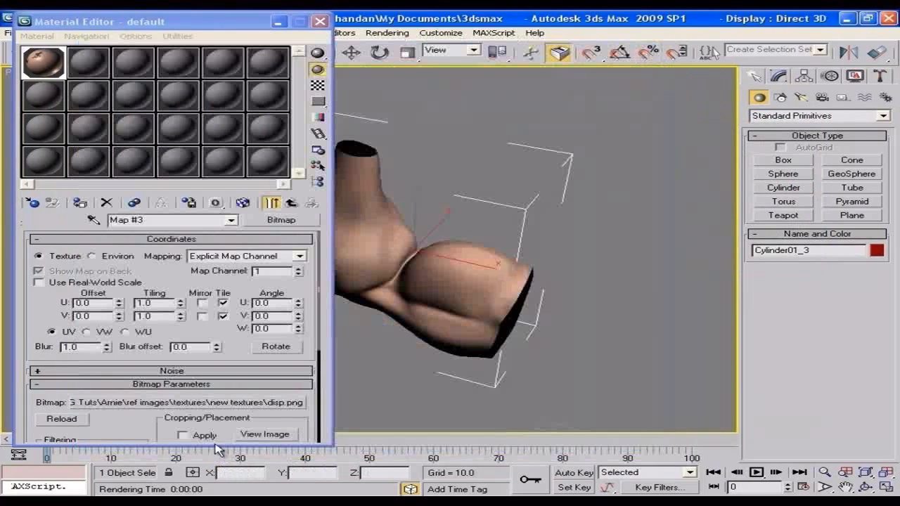
Step: Set the Additional Bump amount to 13.1 in the Normal Bump map and test-render the arm
left_click(291, 203)
left_click_drag(299, 274, 301, 190)
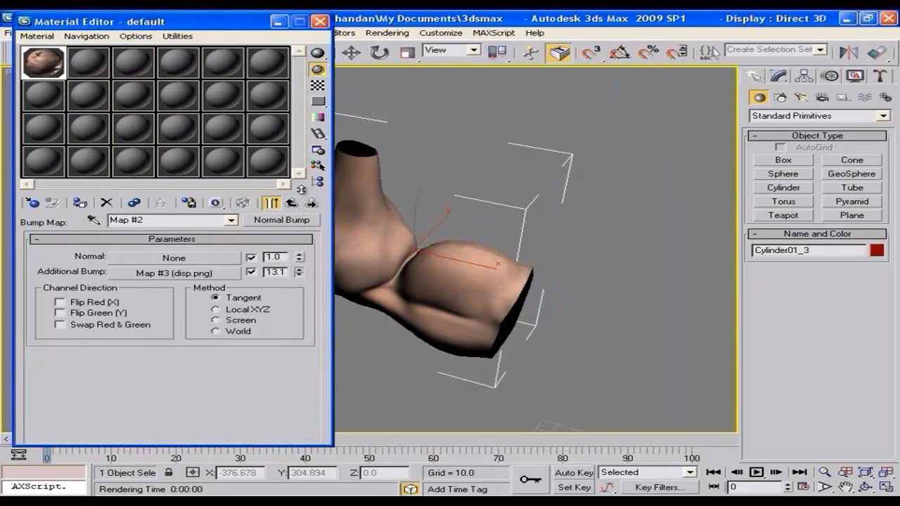
key("shift+q")
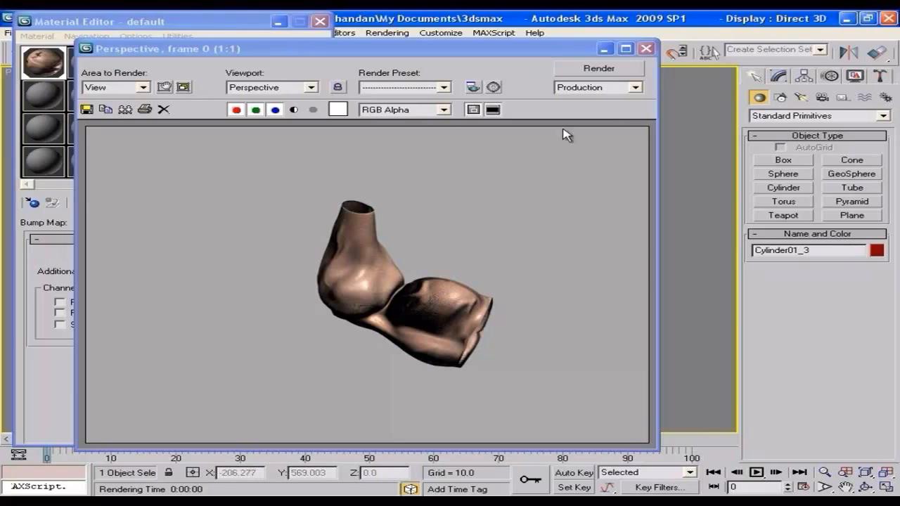
left_click(645, 49)
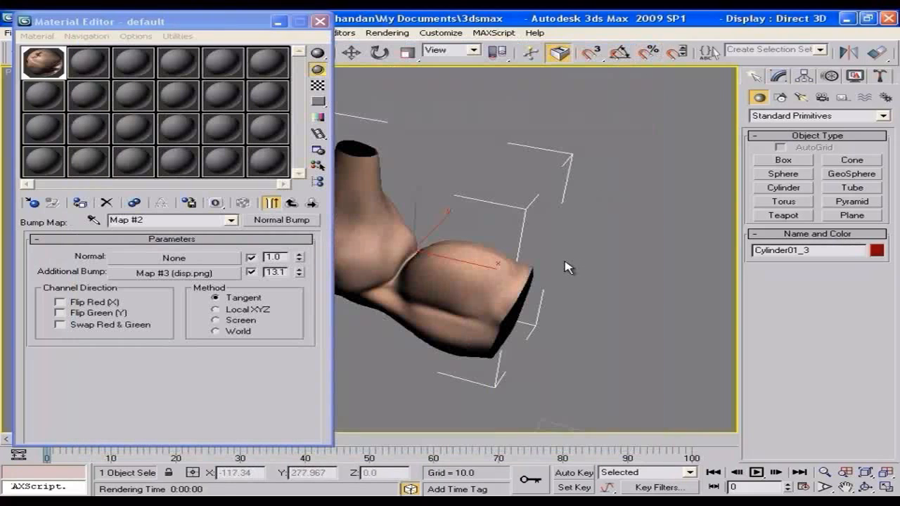
Step: Create a standard Target Spot in the Left viewport, placed high and aimed at the arm from a target distance of about 635
left_click(320, 23)
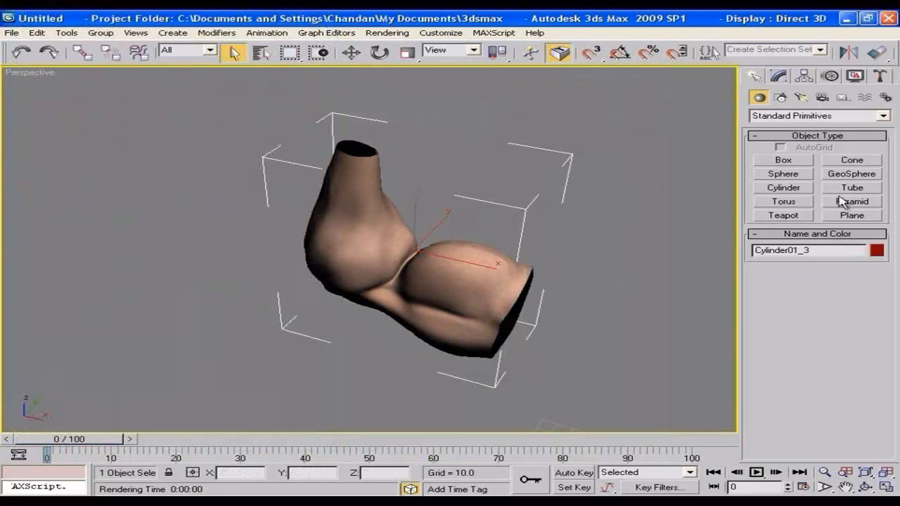
left_click(800, 97)
left_click(786, 118)
left_click(786, 133)
left_click(791, 161)
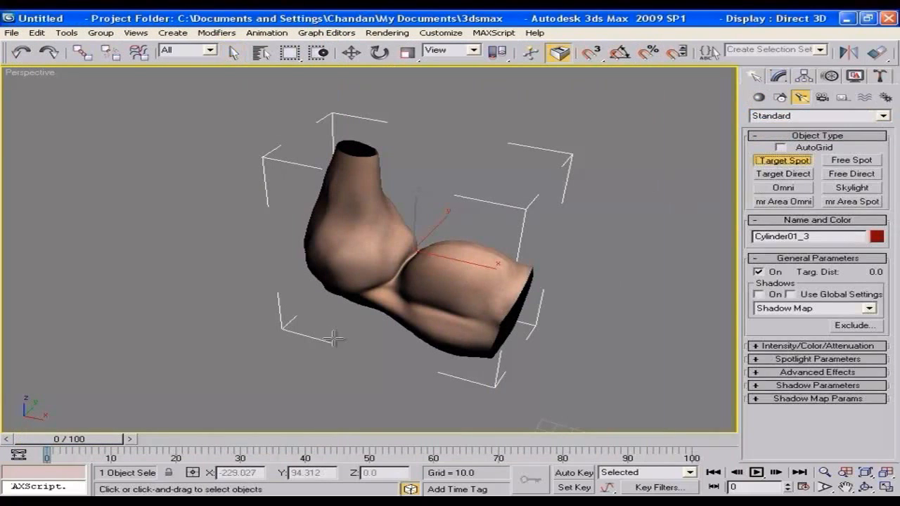
key("alt+w")
scroll(290, 327, "down", 6)
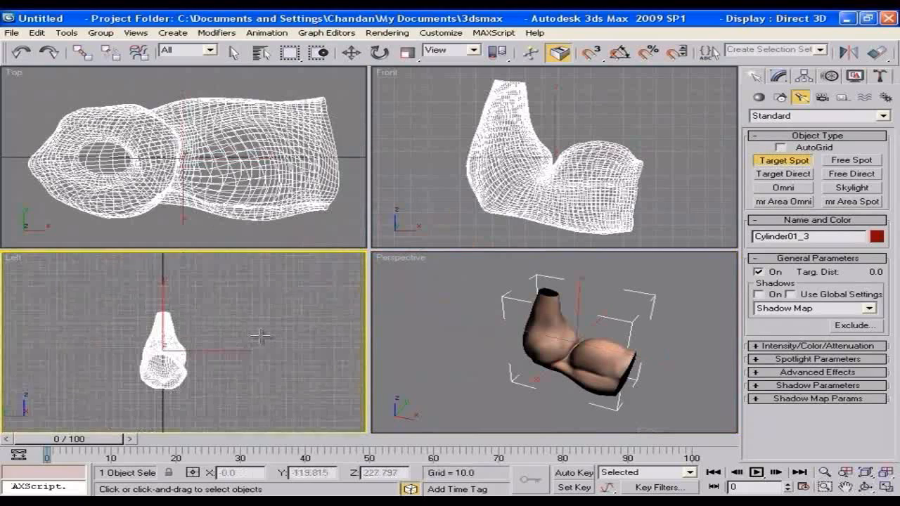
left_click_drag(339, 268, 191, 338)
Step: Move the spotlight sideways in the Top viewport to about X 565, Y -560, and set its intensity multiplier to 0.72
scroll(184, 180, "down", 3)
scroll(184, 180, "down", 5)
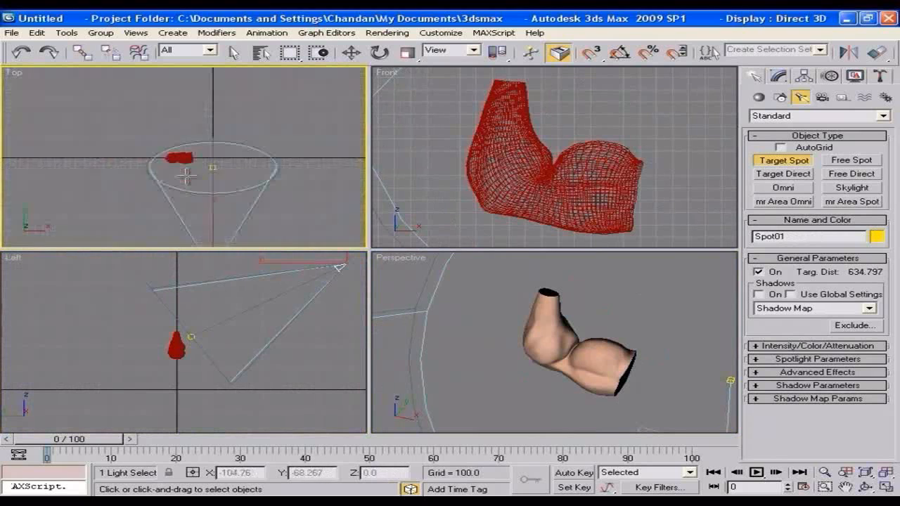
key("w")
left_click_drag(222, 202, 294, 203)
left_click(779, 78)
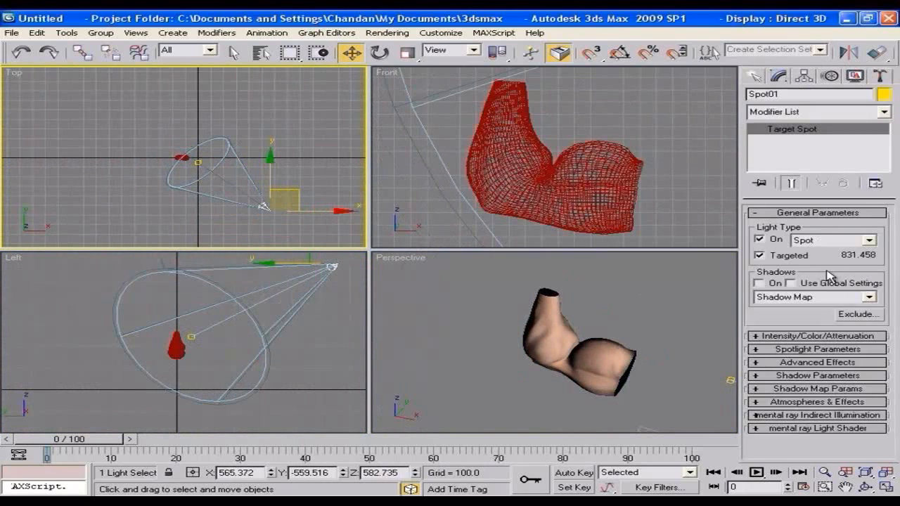
left_click(805, 330)
left_click_drag(838, 329, 841, 353)
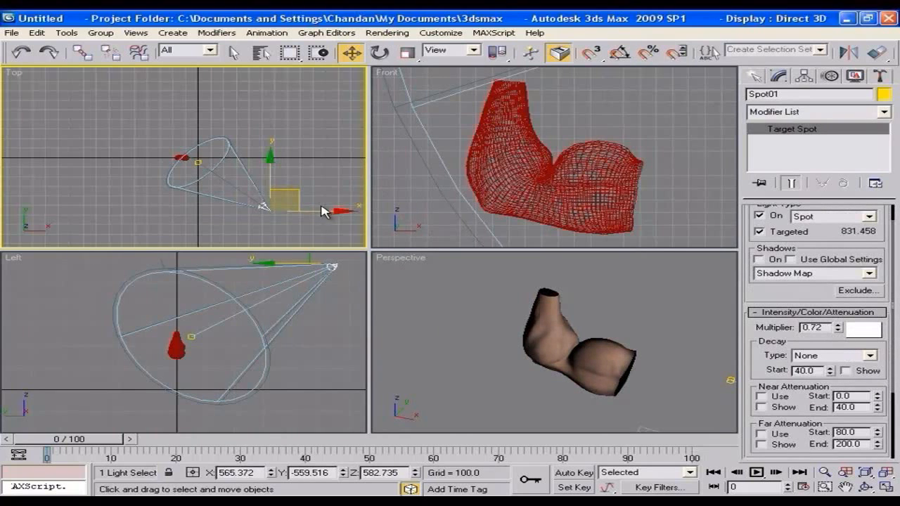
Step: Clone the spotlight as a copy on the opposite side of the arm and lower it to about Z 269
middle_click_drag(293, 185, 291, 177)
mouse_move(298, 181)
left_mouse_down("shift")
mouse_move(261, 201)
mouse_move(88, 187)
left_mouse_up("shift")
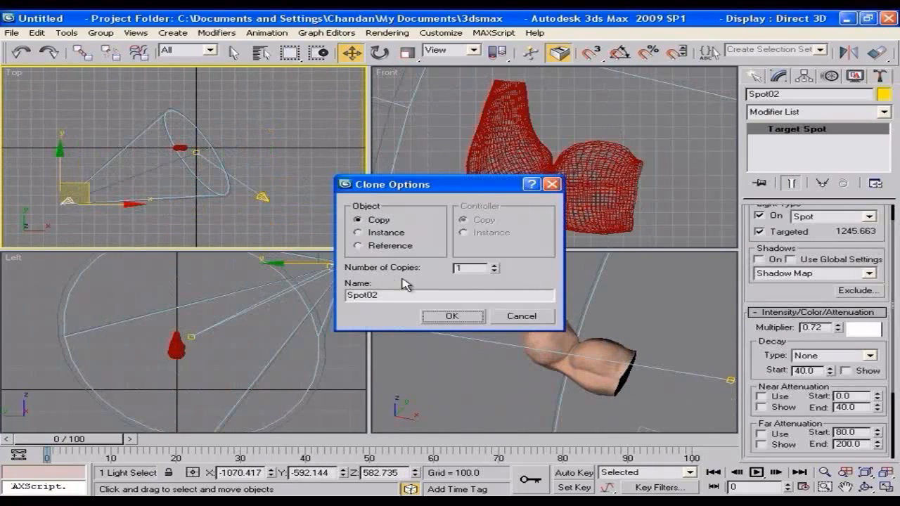
left_click(452, 316)
middle_click_drag(203, 328, 168, 353)
mouse_move(331, 277)
left_mouse_down()
mouse_move(336, 338)
mouse_move(328, 344)
mouse_move(335, 340)
left_mouse_up()
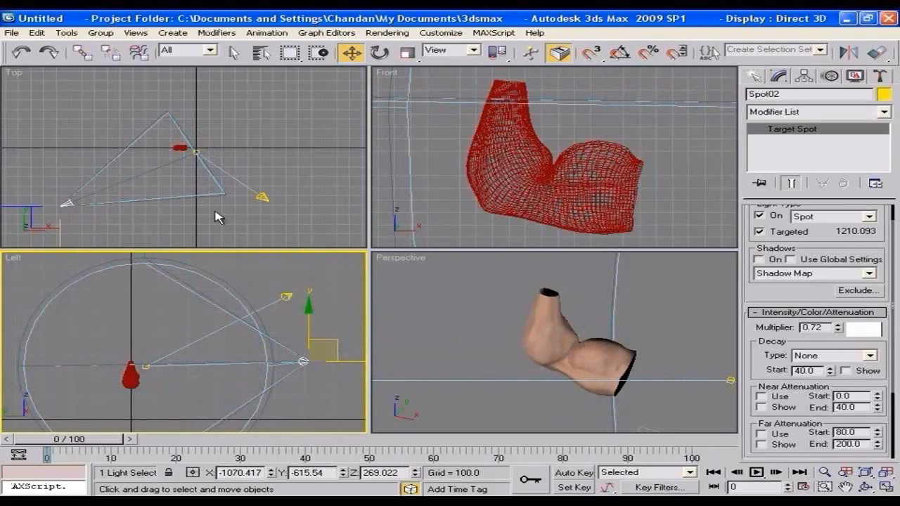
Step: Clone the lowered spotlight as a copy behind the arm at about X 6, Y 835
middle_click_drag(215, 211, 303, 222)
mouse_move(178, 198)
left_mouse_down("shift")
mouse_move(253, 73)
mouse_move(314, 58)
left_mouse_up("shift")
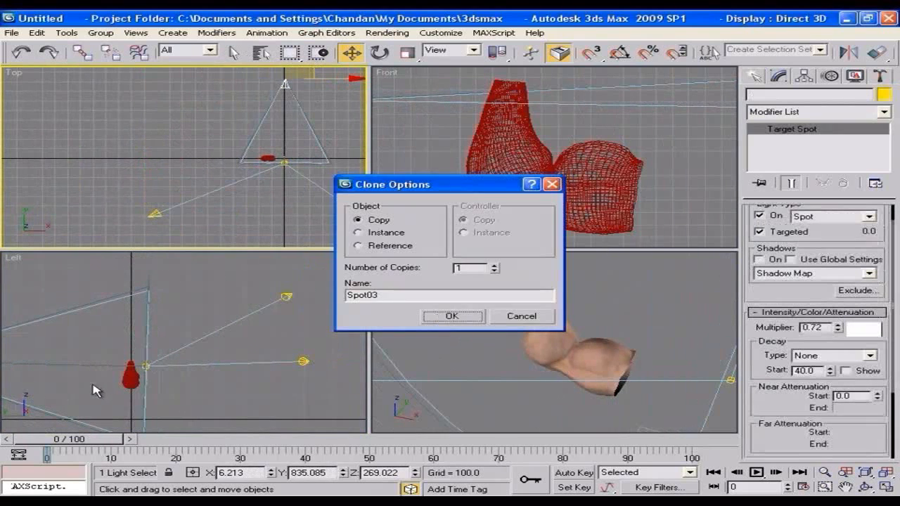
left_click(450, 318)
Step: Clone the rear spotlight as a copy directly above the arm at about Z 1253
mouse_move(185, 400)
middle_mouse_down()
mouse_move(284, 388)
mouse_move(270, 369)
middle_mouse_up()
mouse_move(66, 337)
left_mouse_down()
mouse_move(66, 296)
mouse_move(137, 205)
mouse_move(220, 179)
mouse_move(247, 186)
left_mouse_up()
left_click(432, 320)
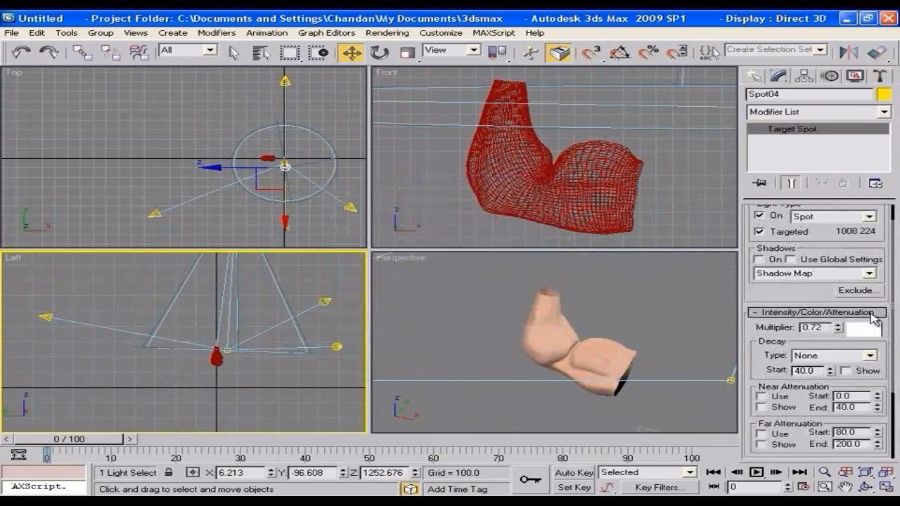
Step: Maximize the Perspective view and test-render the arm lit by the four spotlights
right_click(509, 344)
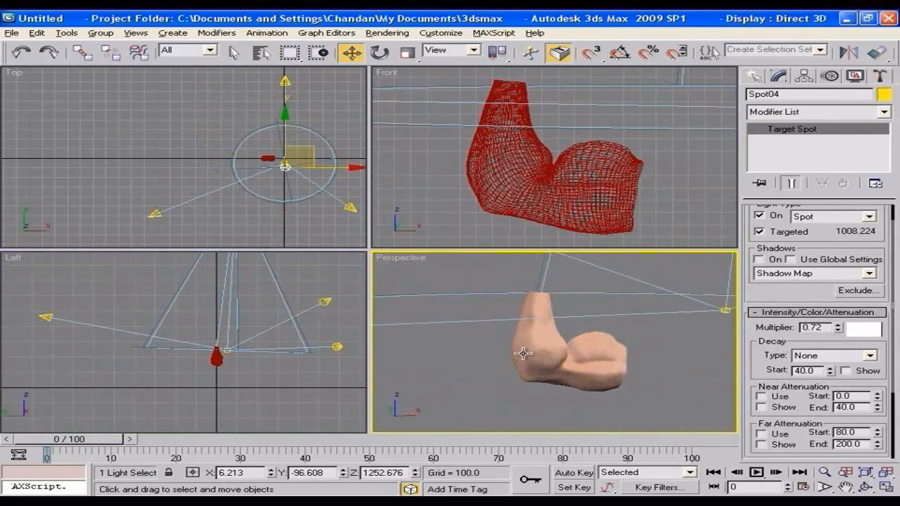
key("alt+w")
middle_click_drag(583, 338, 546, 350, "alt")
key("shift+q")
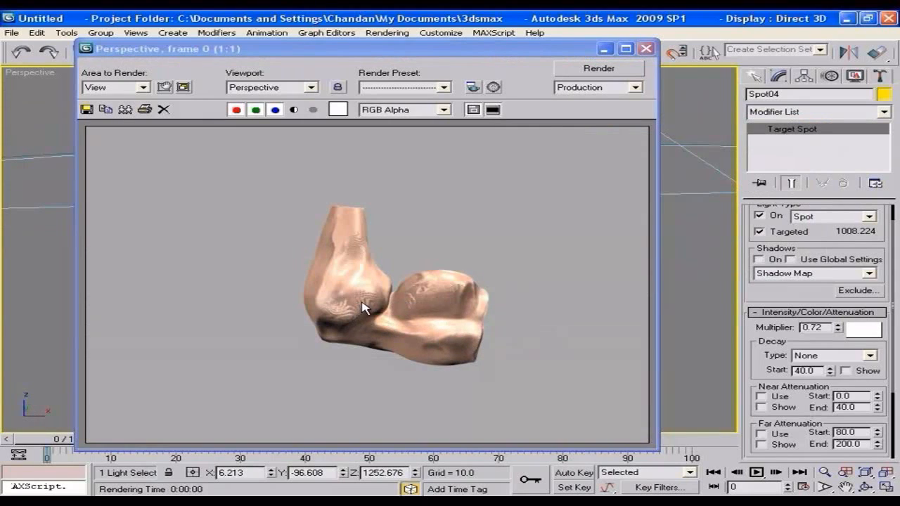
left_click(645, 49)
Step: Test-render the arm close up from two different angles to check the bump detail
mouse_move(558, 248)
middle_mouse_down("alt")
mouse_move(478, 275)
mouse_move(571, 256)
middle_mouse_up("alt")
scroll(576, 259, "up", 5)
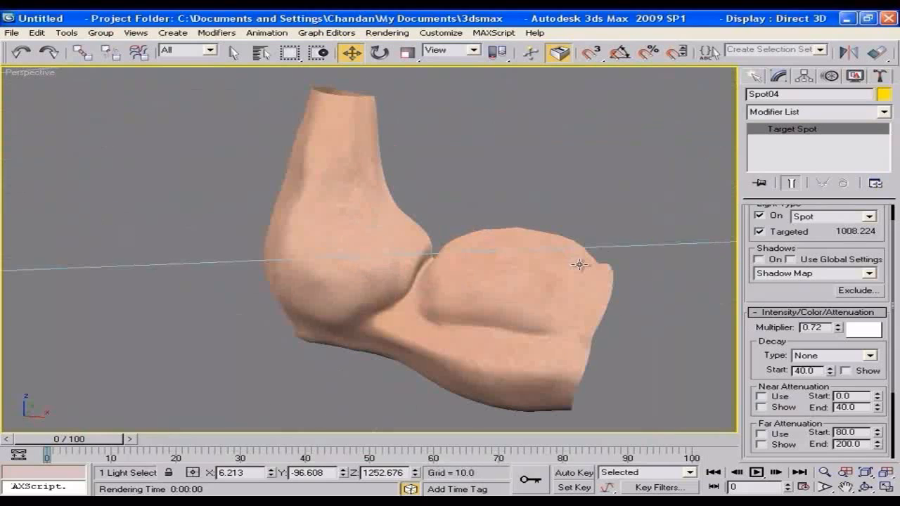
key("shift+q")
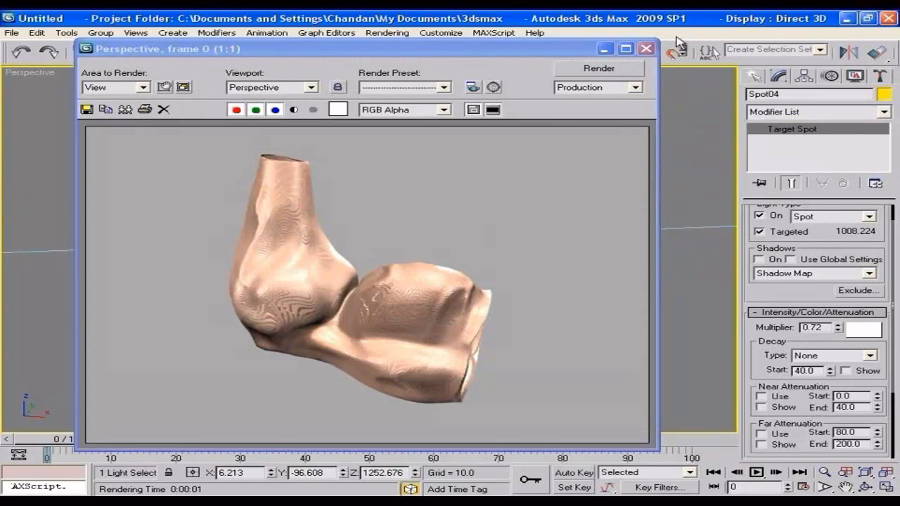
left_click(645, 48)
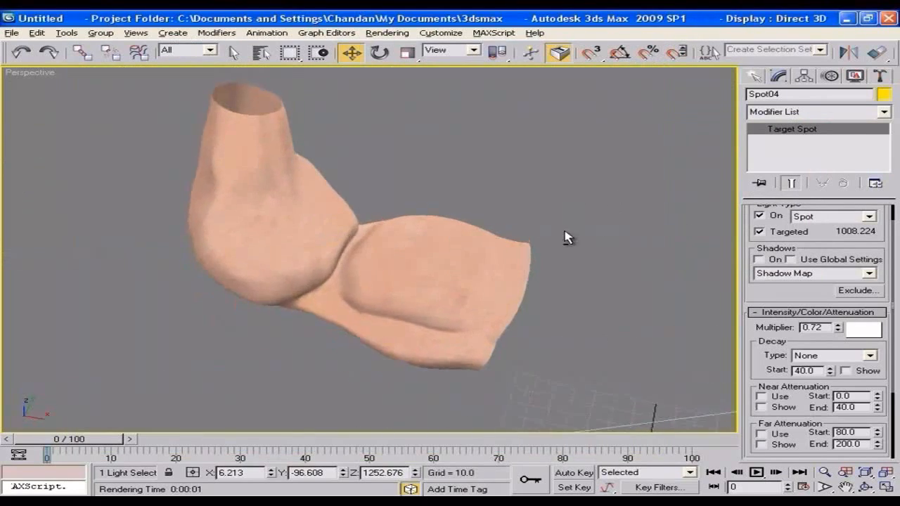
key("shift+q")
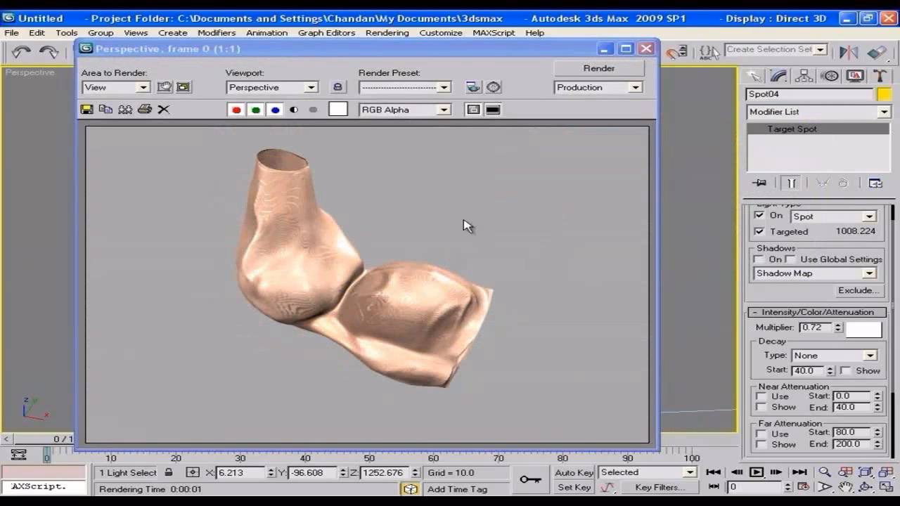
left_click(645, 48)
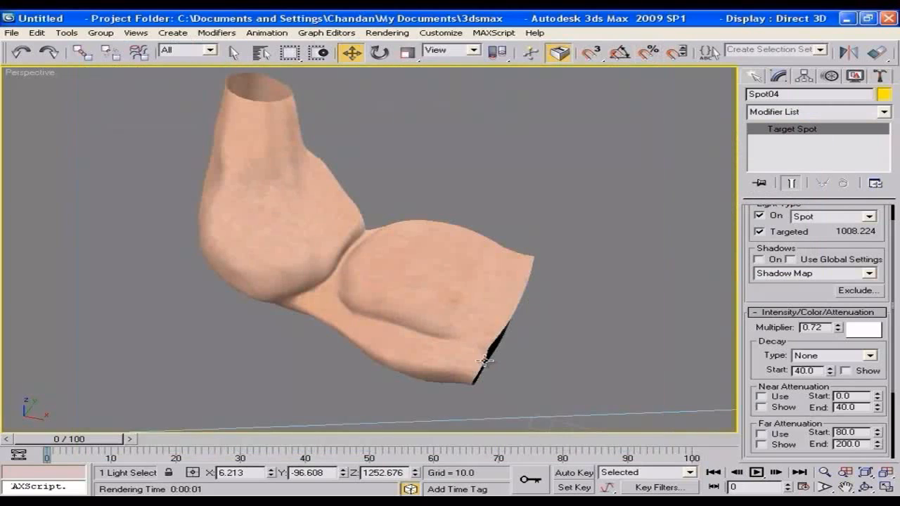
Step: Set the Blur of the disp.png additional bump bitmap to 3.56 and test-render the arm
middle_click_drag(505, 346, 528, 317, "alt")
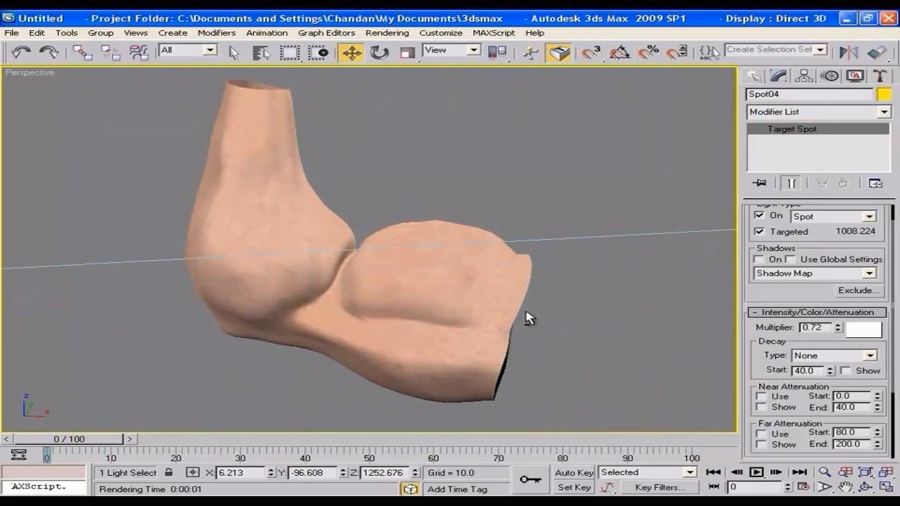
key("m")
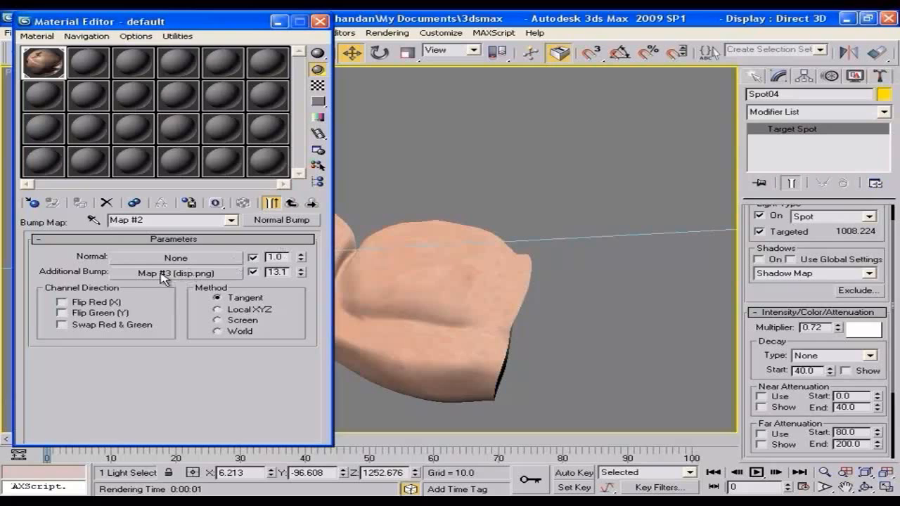
left_click(183, 273)
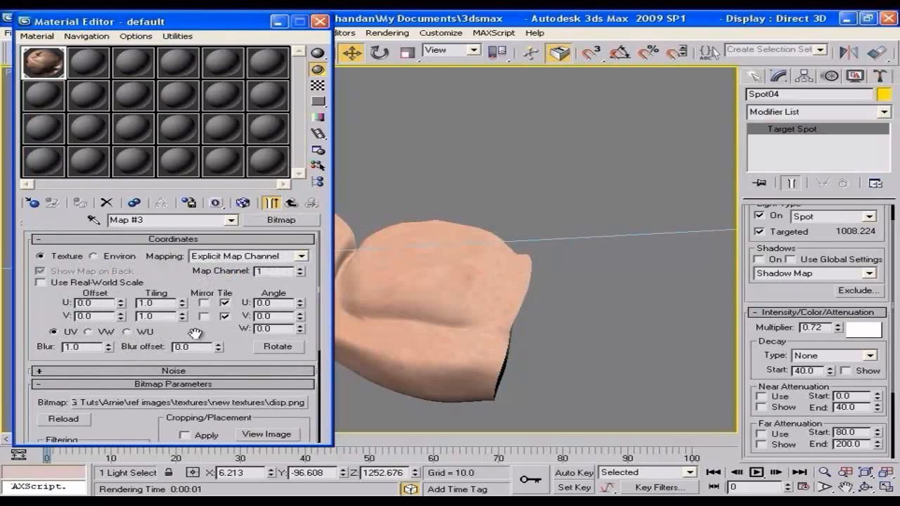
left_click_drag(195, 333, 200, 293)
left_click_drag(108, 308, 121, 205)
left_click_drag(121, 154, 124, 179)
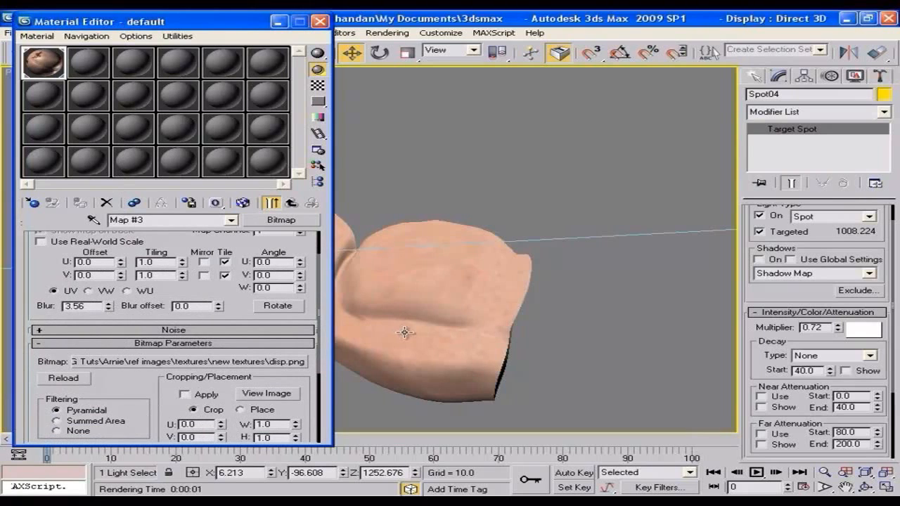
key("shift+q")
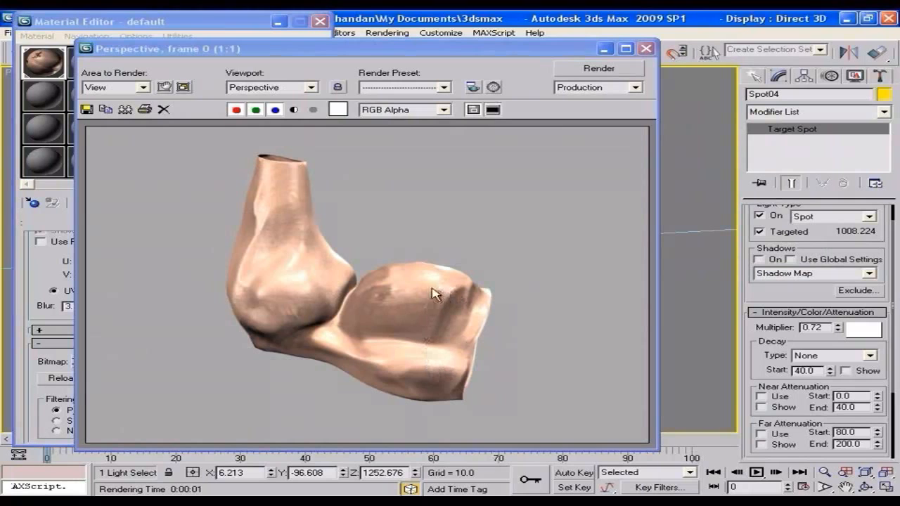
left_click(646, 49)
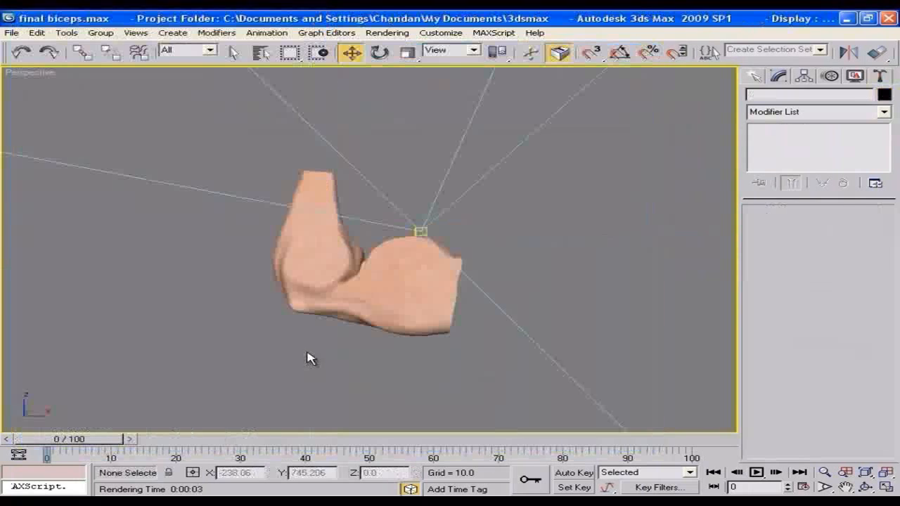
Step: Test-render the Perspective view of the final biceps.max scene
key("shift+q")
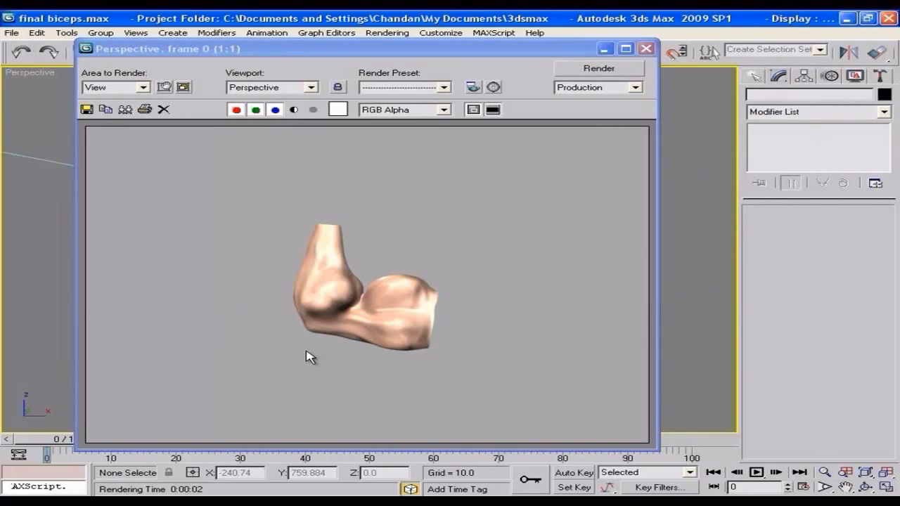
left_click(646, 50)
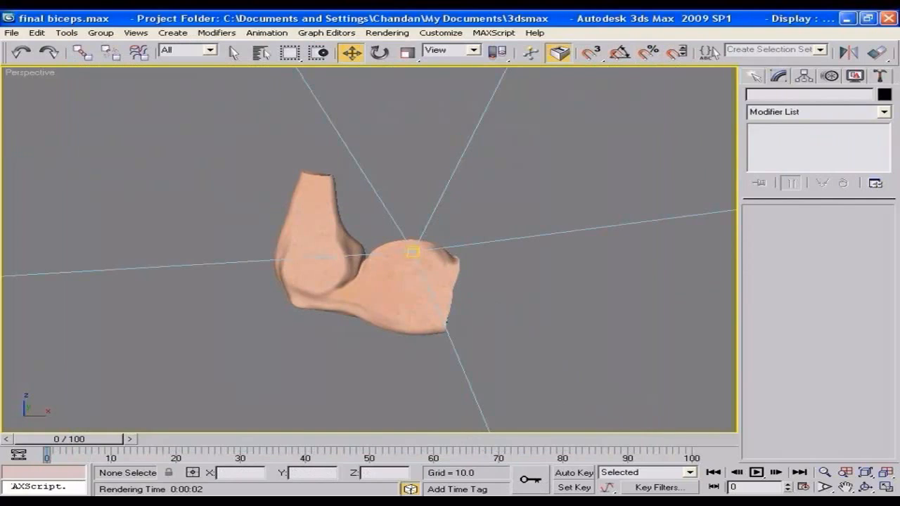
Step: Switch to Nero PhotoSnap Viewer and look through the sculpt images body1.BMP, body.BMP and DEMON copy.bmp
left_click(567, 502)
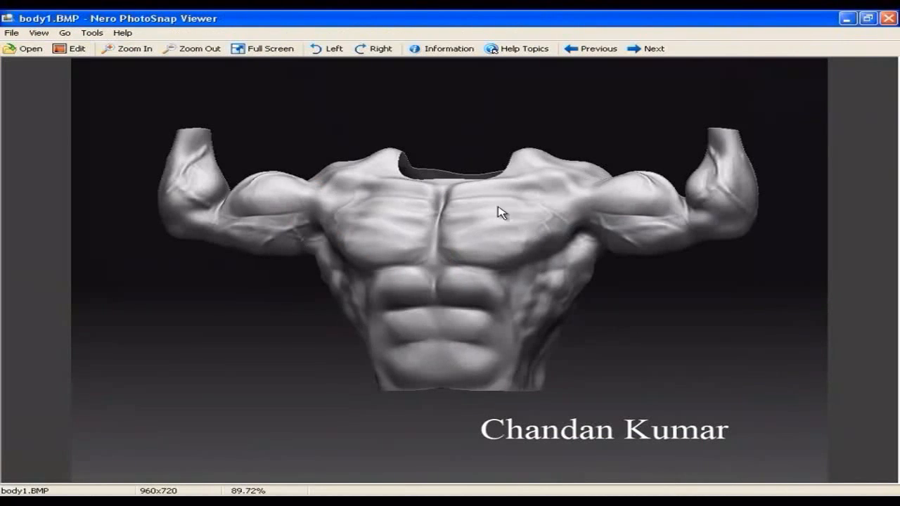
left_click(601, 51)
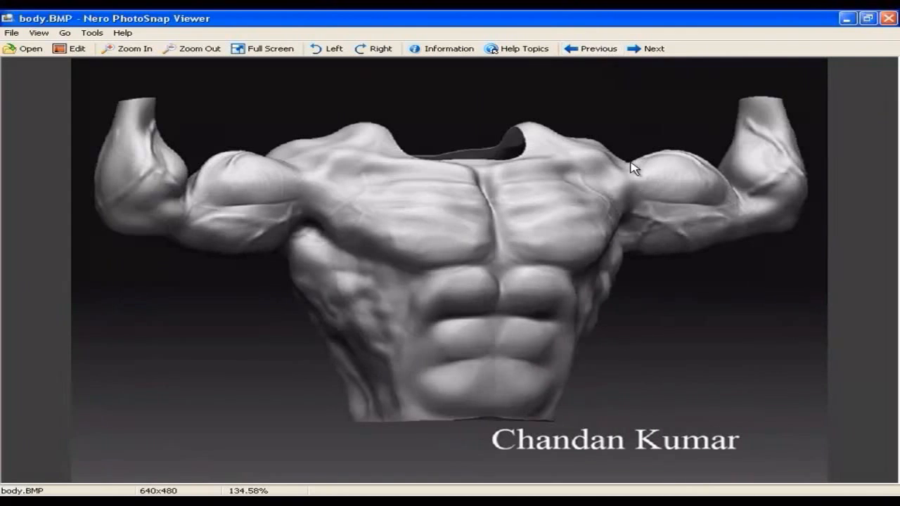
left_click(587, 51)
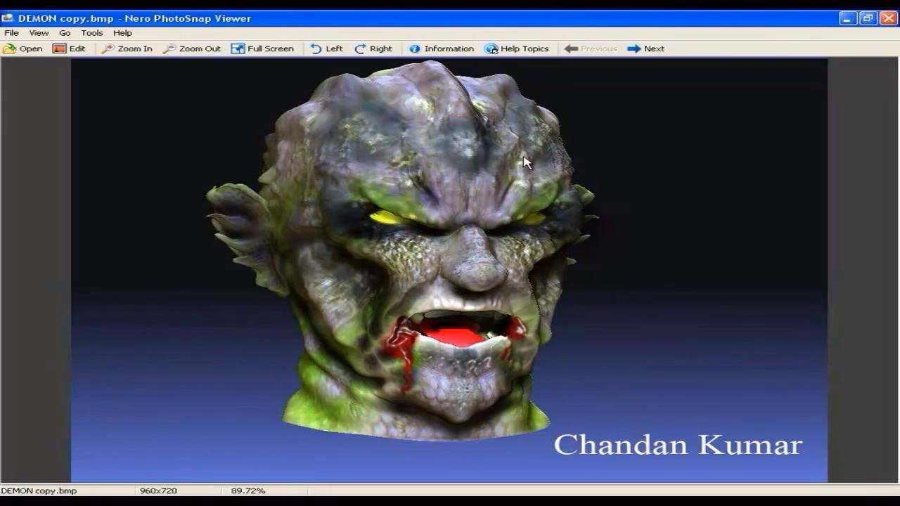
left_click(648, 49)
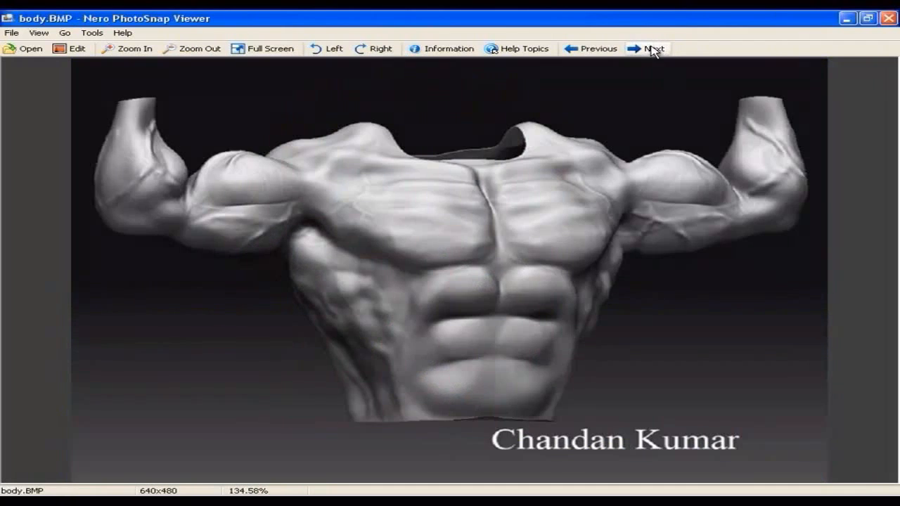
left_click(635, 48)
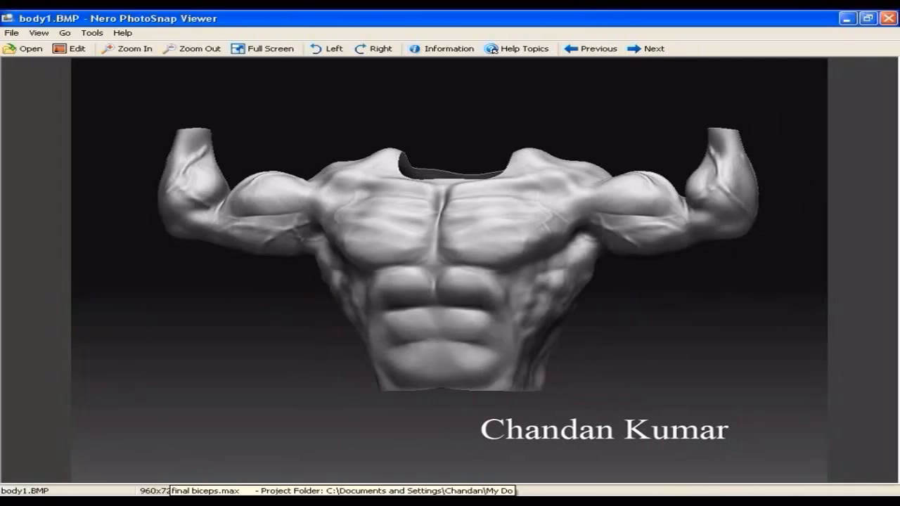
Step: Return to 3ds Max, switch to Mudbox and inspect the textured arm sculpt from another angle
left_click(344, 502)
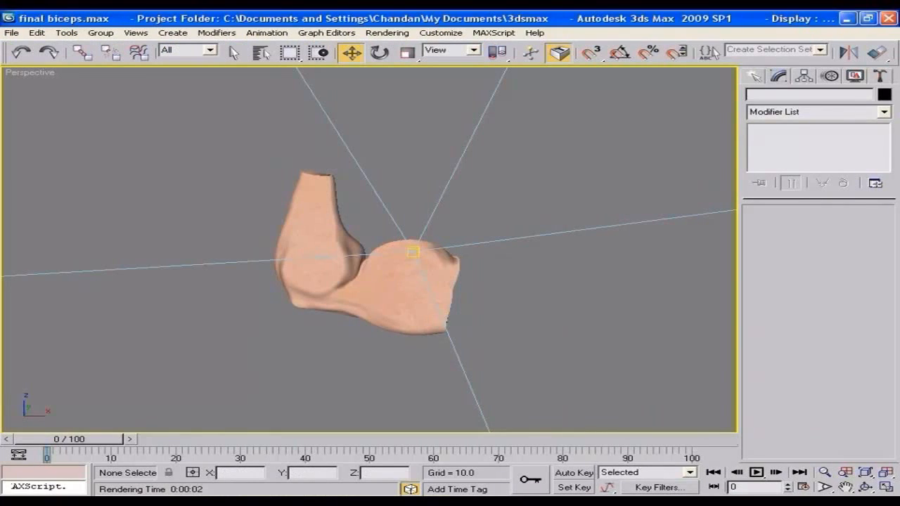
left_click(397, 502)
left_click_drag(507, 232, 537, 233, "alt")
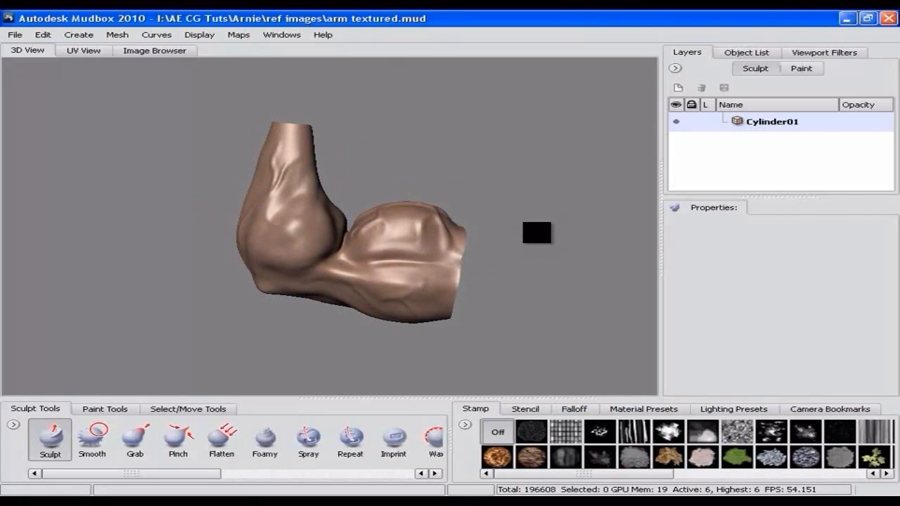